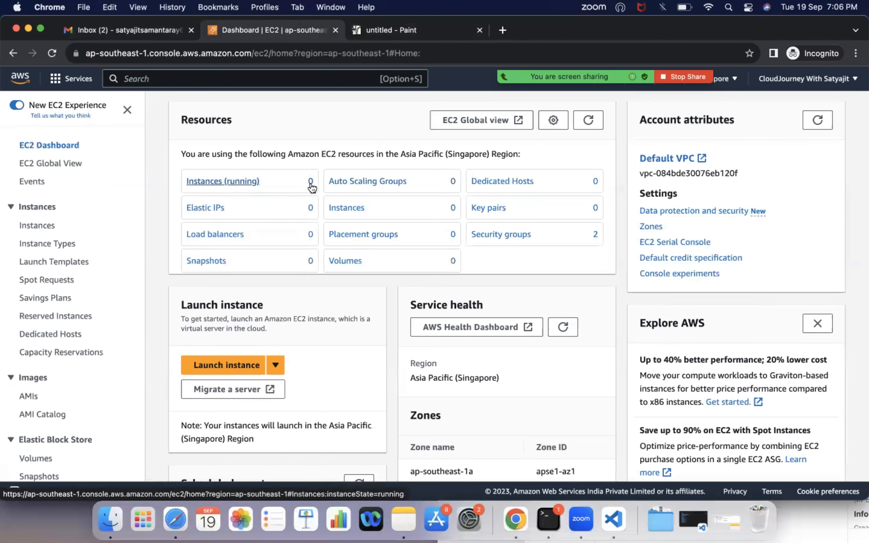
Start launching a new EC2 instance from the instances list and name it Public-Server-A
left_click(217, 183)
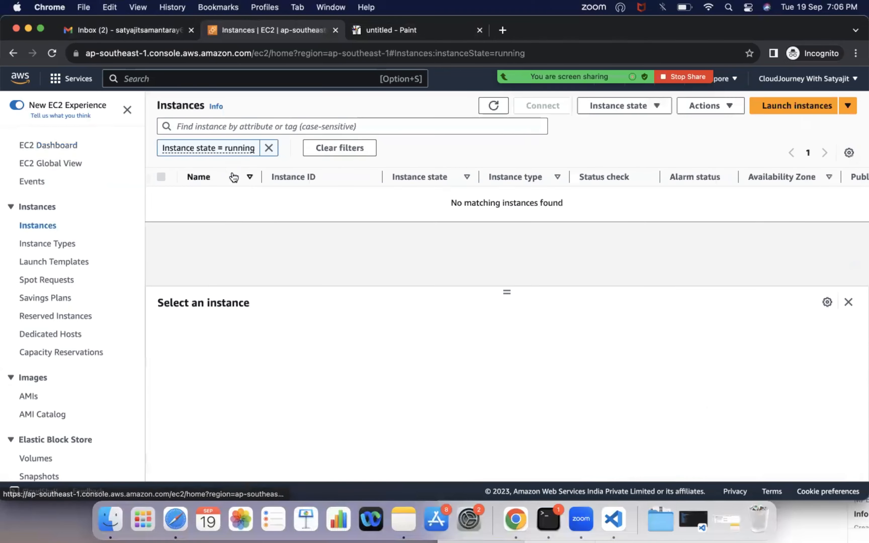
left_click(779, 106)
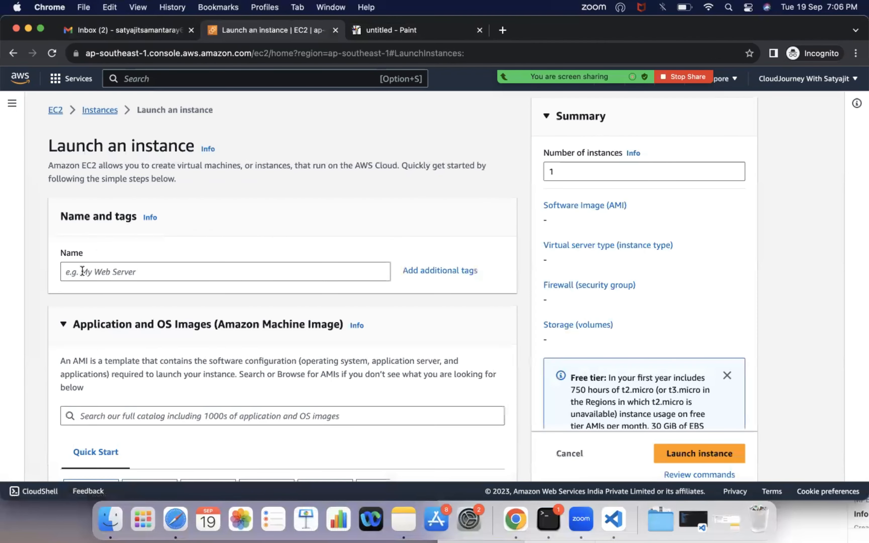
left_click(82, 261)
type("Publci")
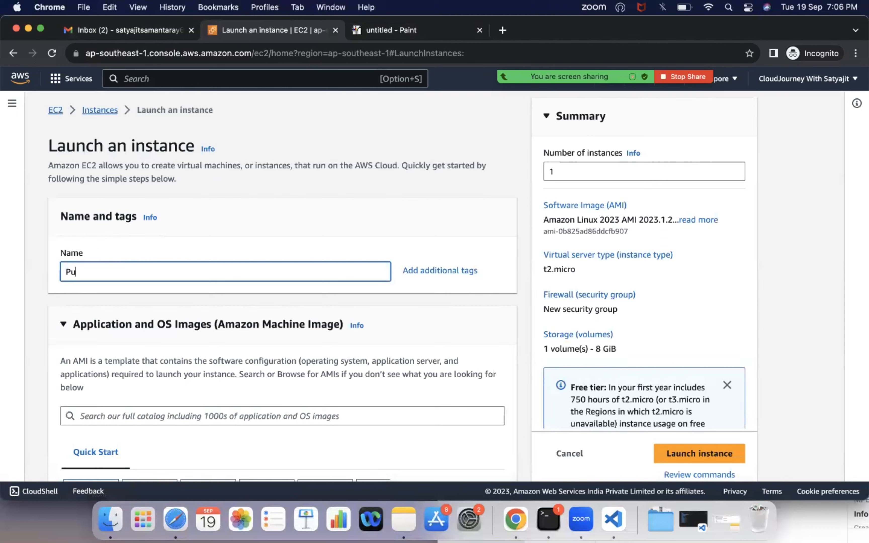
key("BackSpace")
key("BackSpace")
type("ic-Server-A")
Choose Amazon Linux as the operating system image for the new instance
scroll(163, 305, "down", 3)
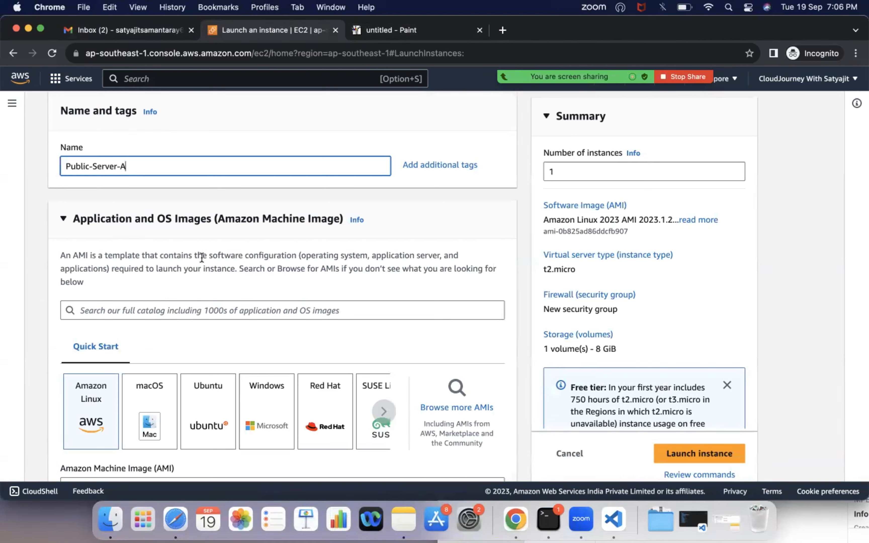
left_click(89, 399)
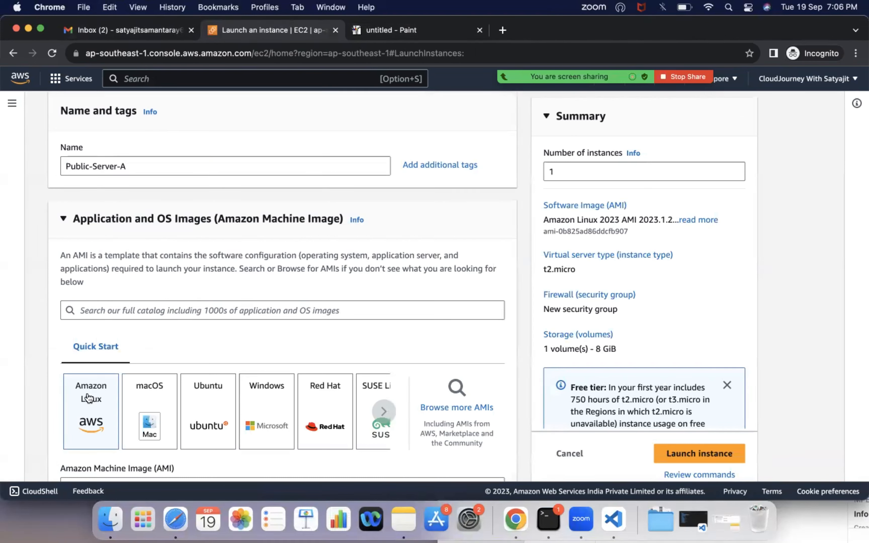
scroll(89, 399, "down", 5)
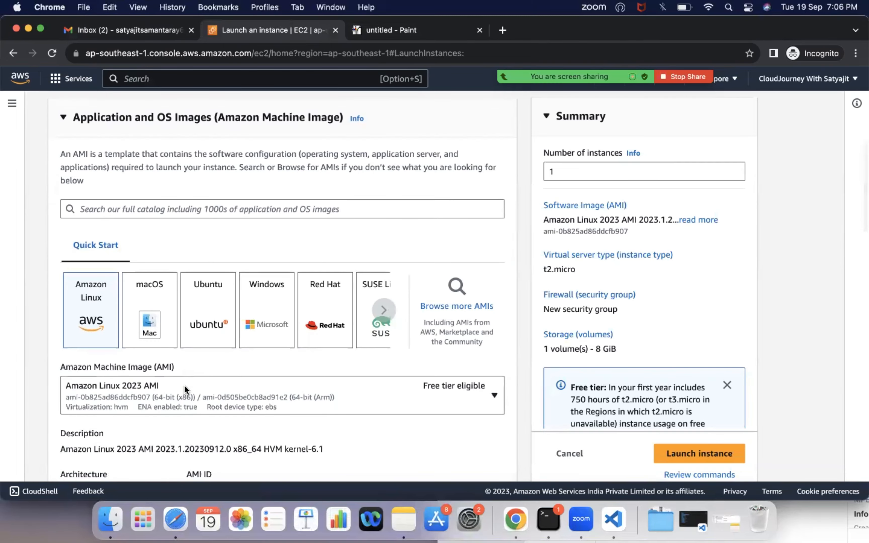
Begin creating a new login key pair for the instance and name it vpc-ec2-testing
scroll(152, 380, "down", 6)
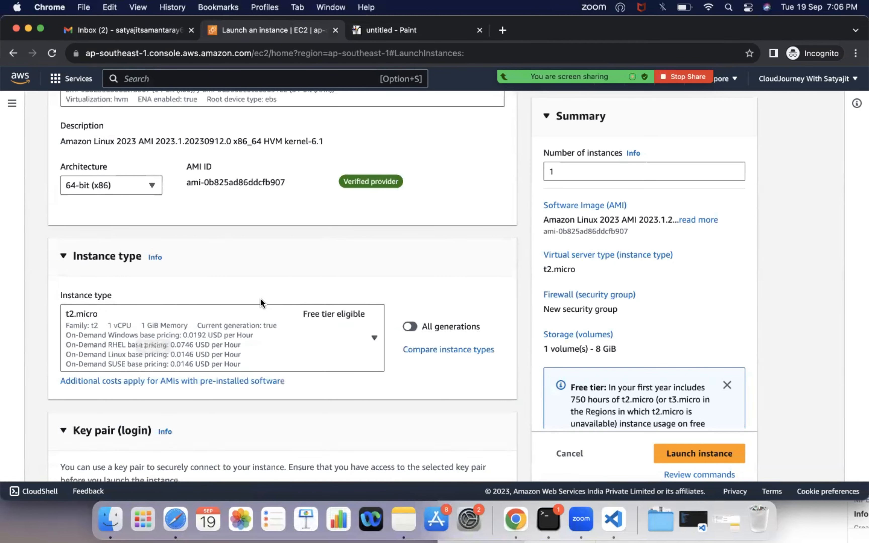
scroll(260, 299, "down", 5)
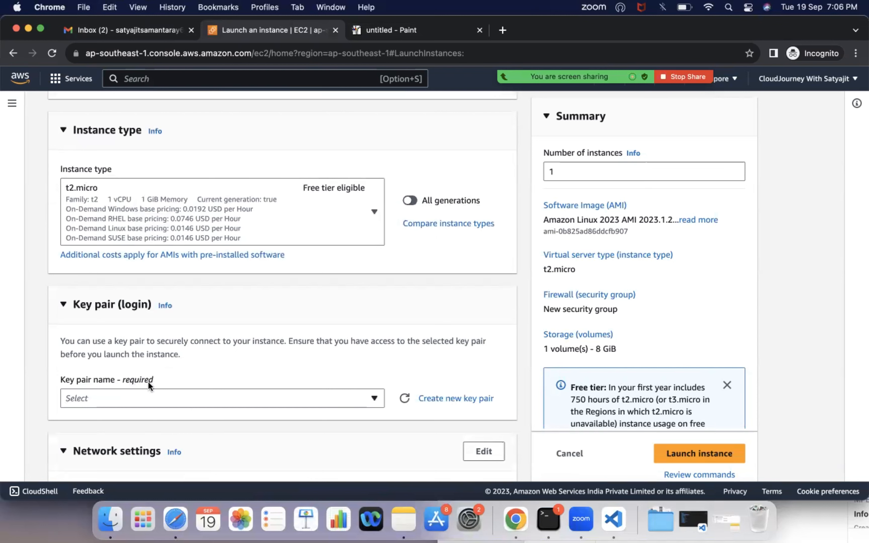
left_click(130, 399)
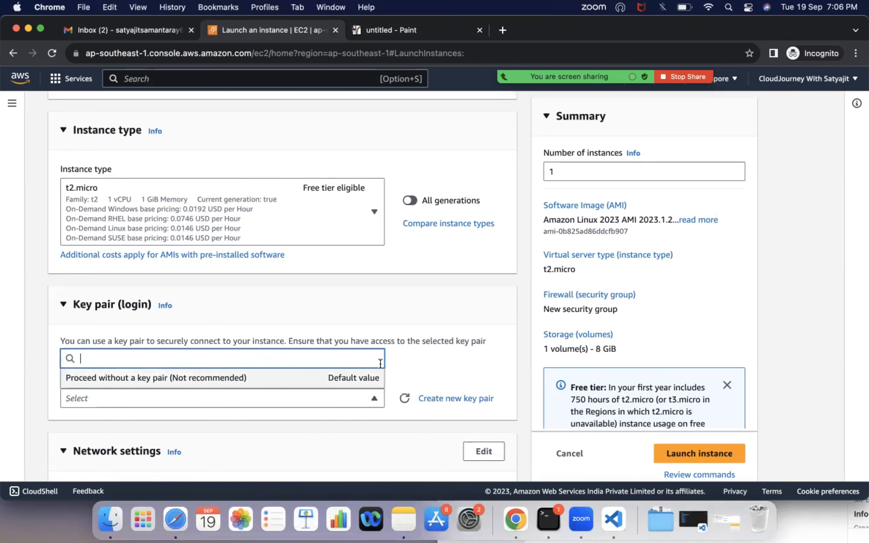
left_click(447, 398)
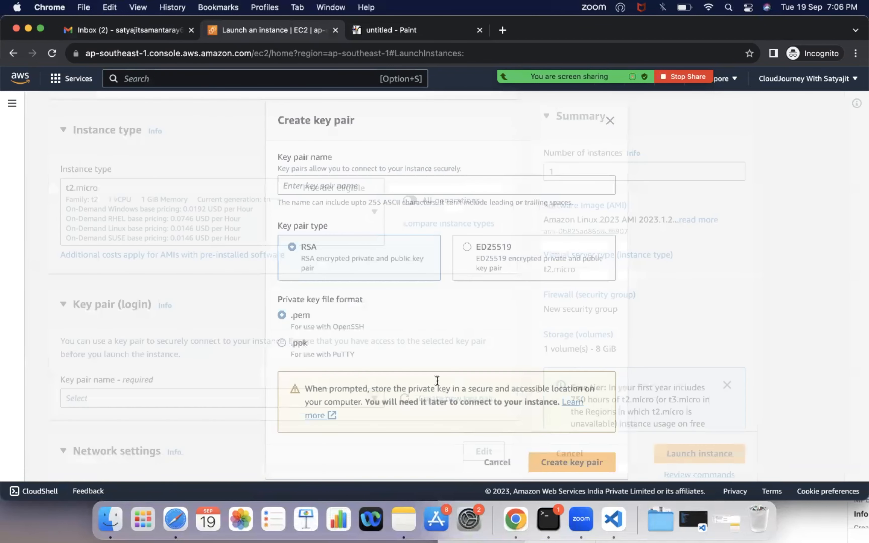
left_click(347, 180)
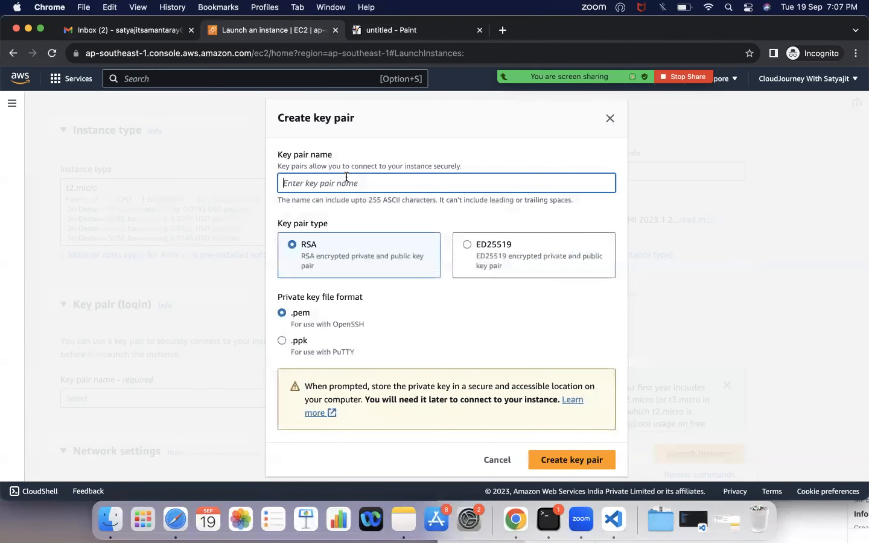
type("testing")
key("BackSpace")
key("BackSpace")
key("BackSpace")
key("BackSpace")
key("BackSpace")
key("BackSpace")
key("BackSpace")
type("tst")
key("BackSpace")
key("BackSpace")
key("BackSpace")
type("vpc-ed")
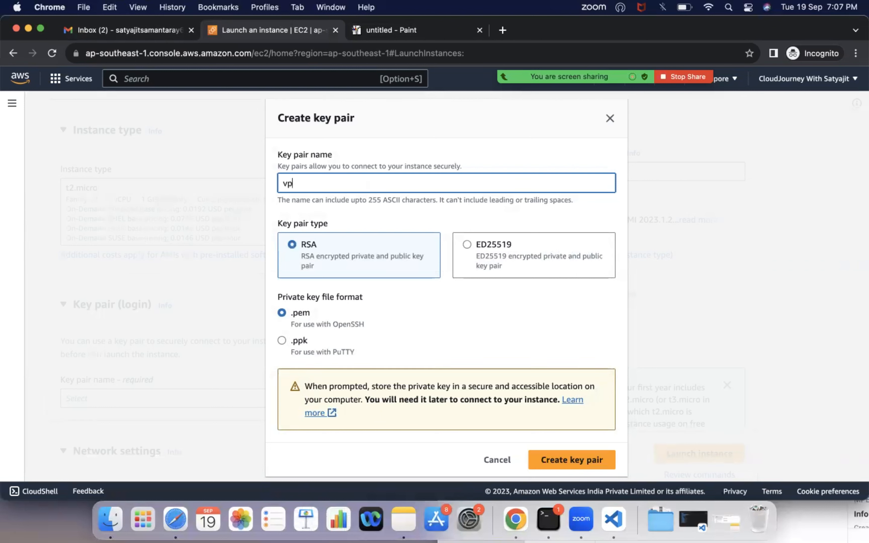
key("BackSpace")
type("c2-tetsing")
key("BackSpace")
key("BackSpace")
key("BackSpace")
key("BackSpace")
key("BackSpace")
type("sting")
Create the key pair and save its private key file in the Downloads folder
left_click(589, 463)
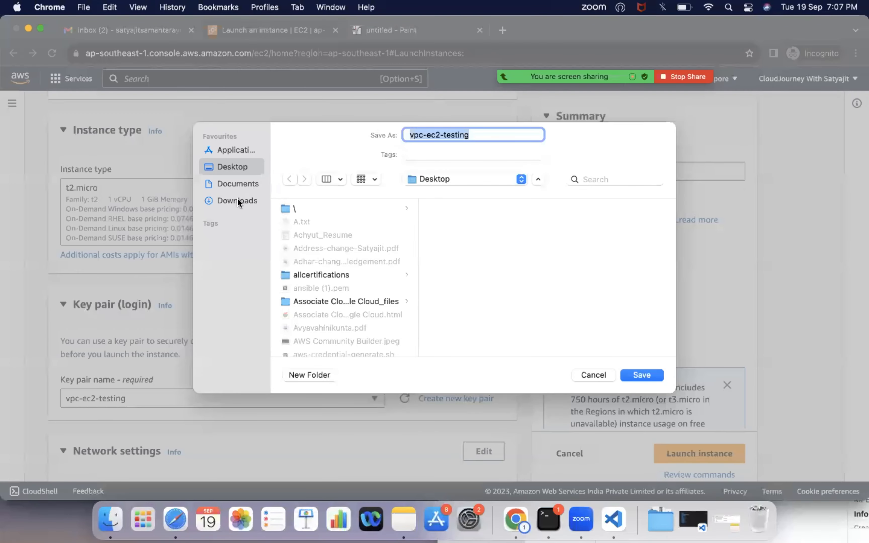
left_click(237, 199)
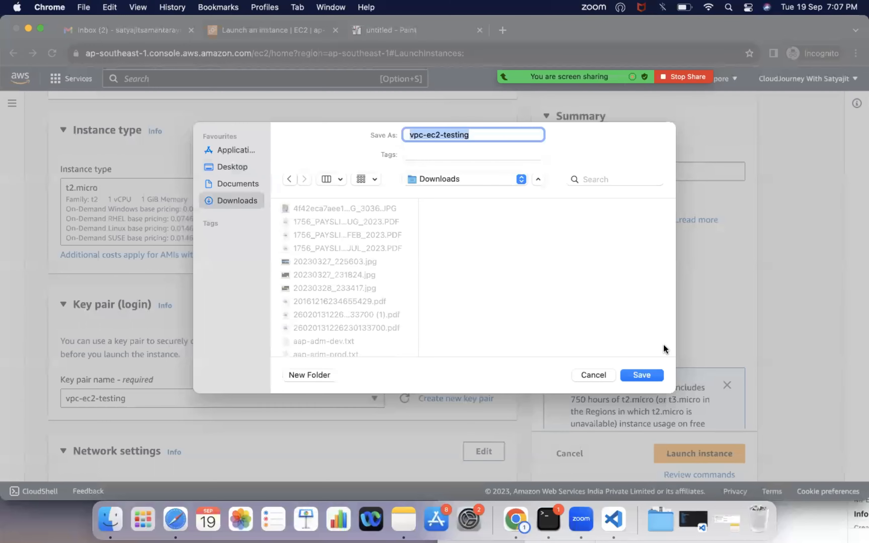
left_click(637, 377)
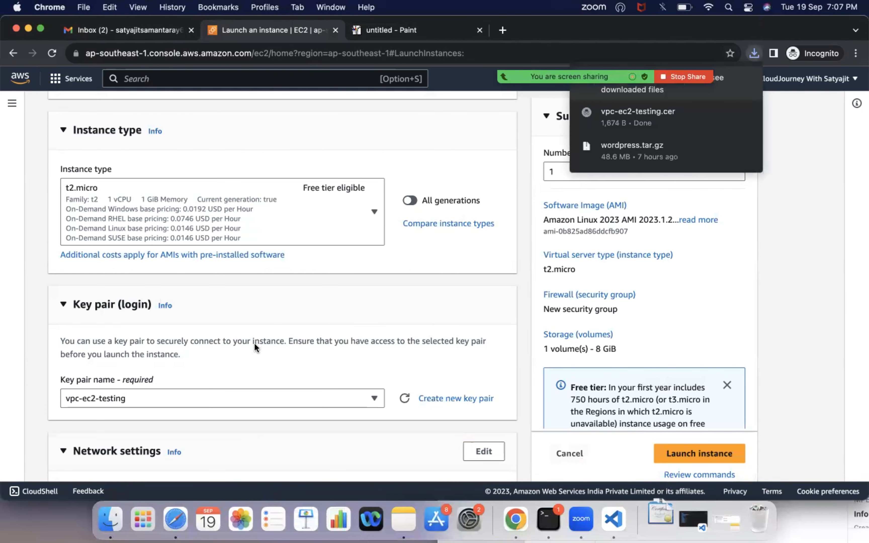
Edit the instance's network settings to place it in VPC-A and the Public-A subnet
scroll(254, 343, "down", 5)
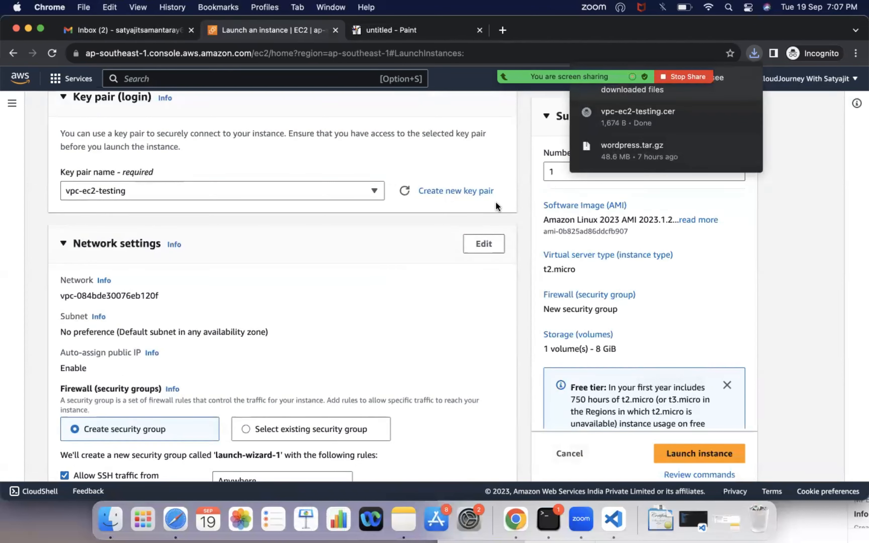
left_click(479, 240)
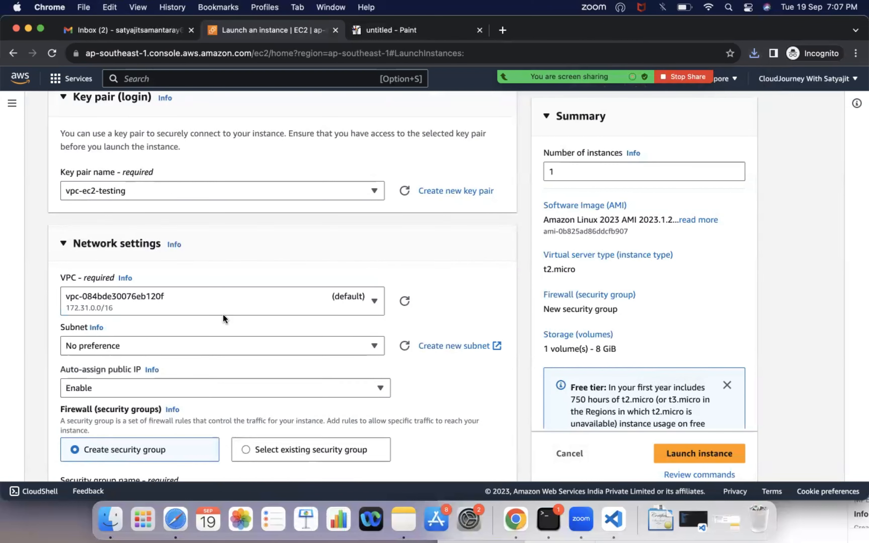
left_click(227, 299)
left_click(185, 348)
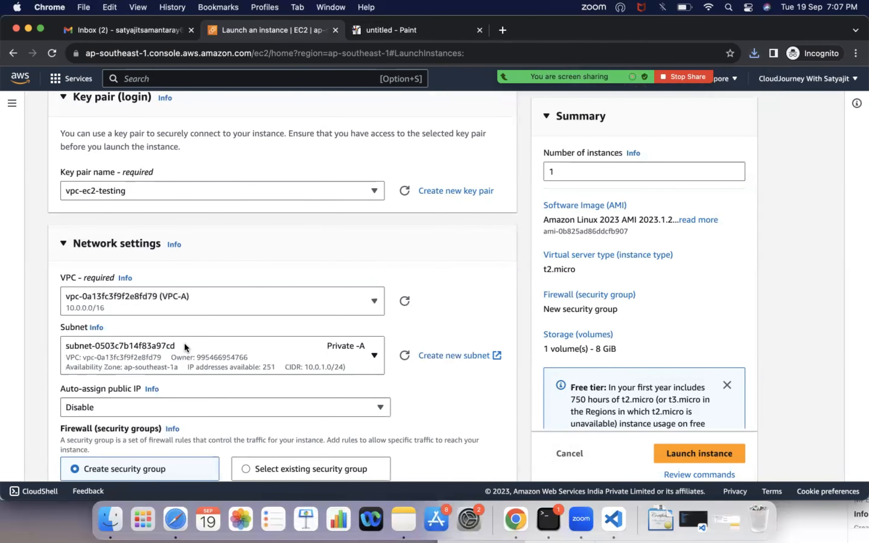
left_click(246, 350)
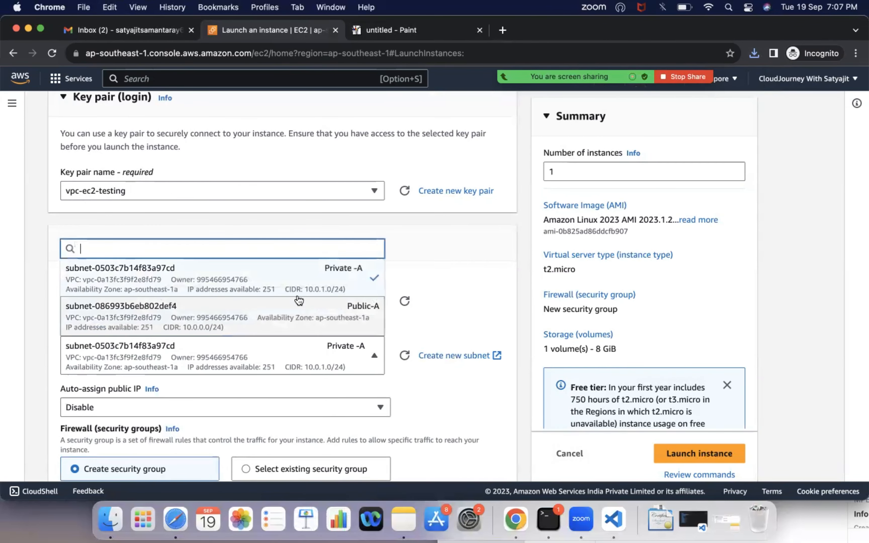
left_click(293, 309)
Enable automatic public IP assignment for the instance
scroll(255, 364, "down", 1)
scroll(255, 364, "down", 3)
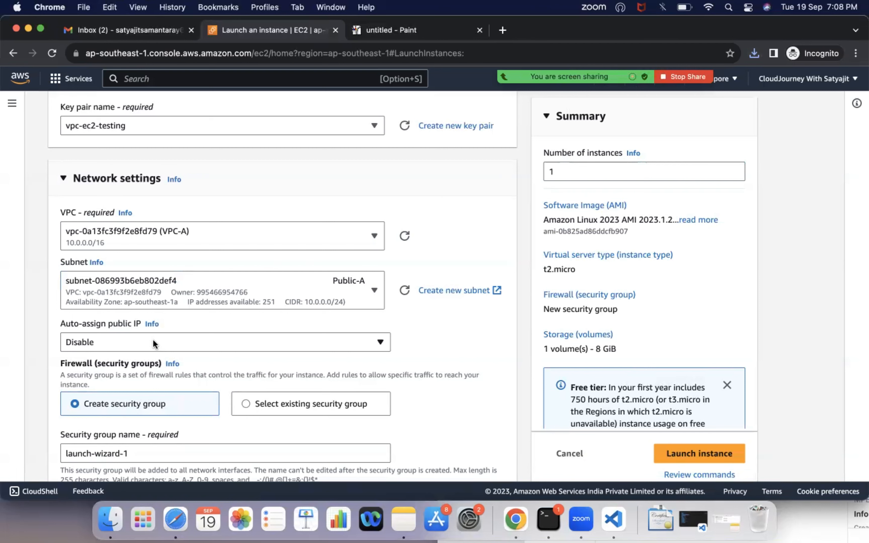
left_click(108, 344)
left_click(87, 362)
Launch the public instance with the default security group rules and storage settings
scroll(141, 372, "down", 5)
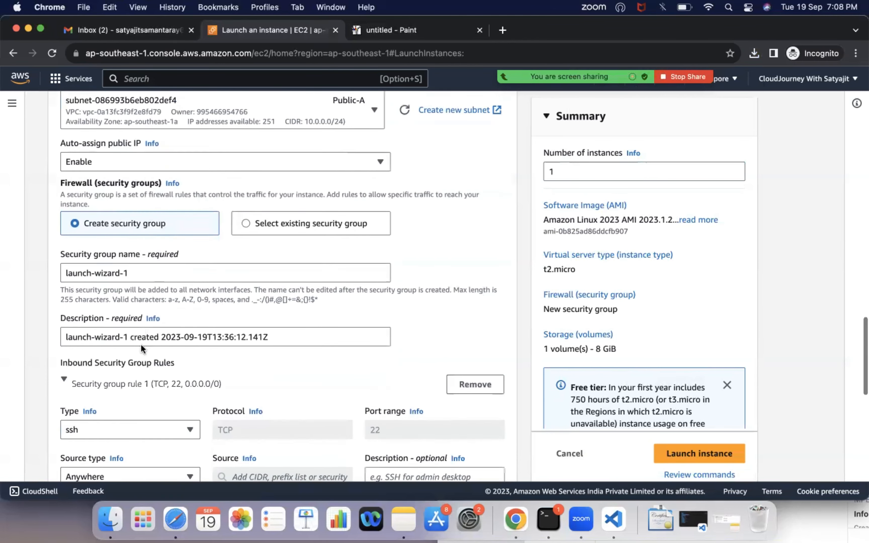
scroll(141, 344, "down", 2)
scroll(142, 350, "down", 2)
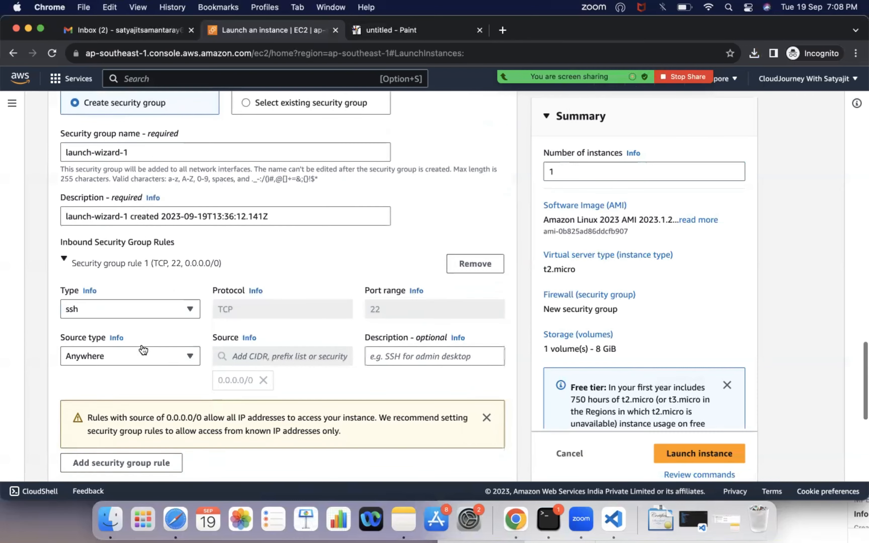
scroll(142, 348, "down", 8)
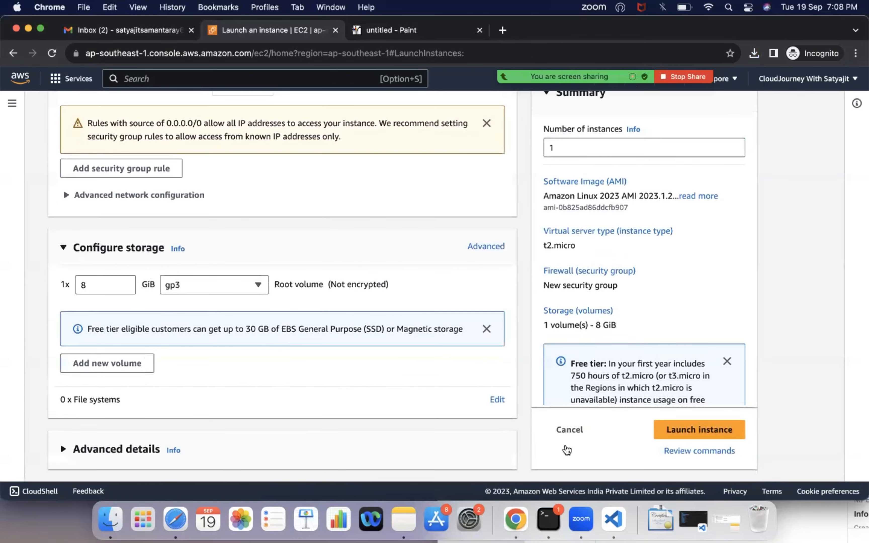
left_click(665, 429)
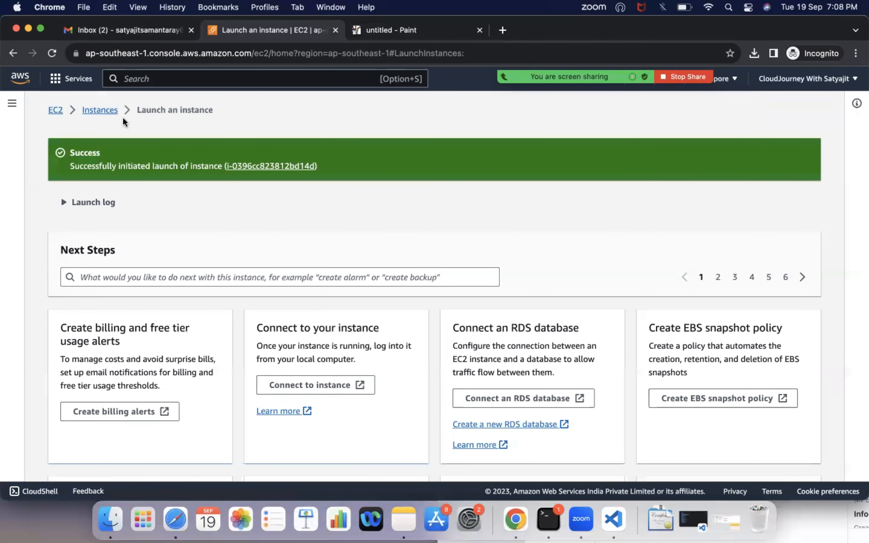
Return to the instances list, start launching another instance and name it Private-Server-A
left_click(100, 111)
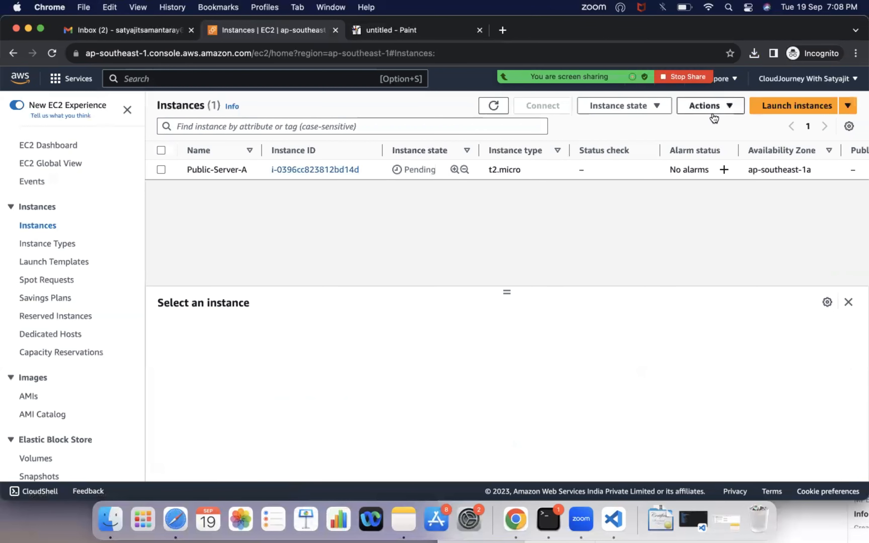
left_click(788, 107)
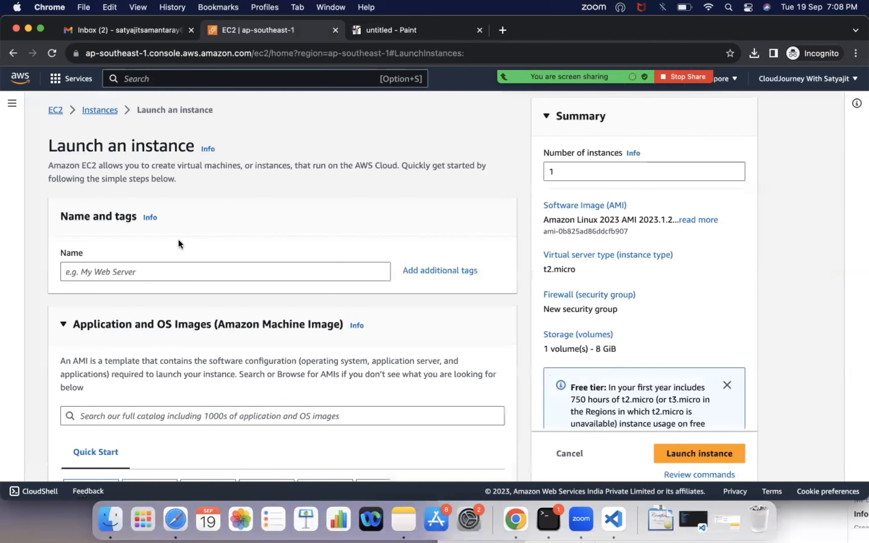
left_click(160, 267)
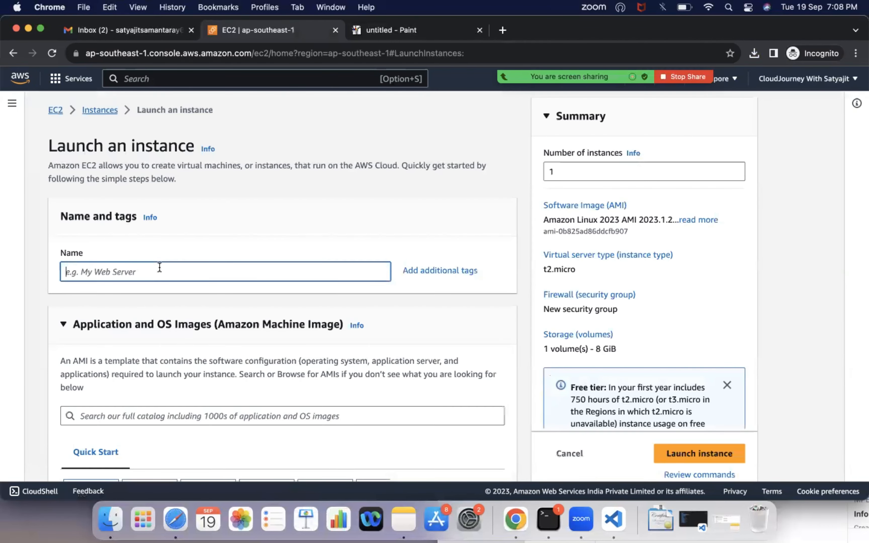
type("Private-E")
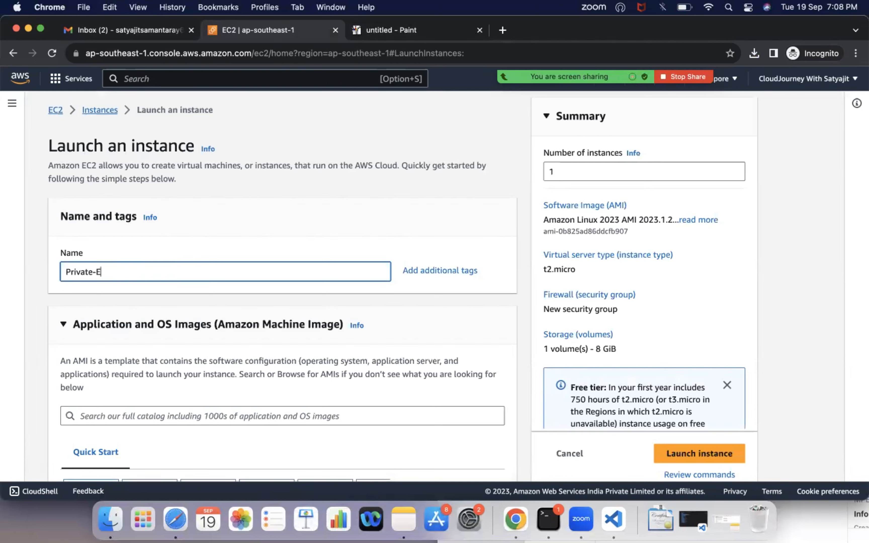
type("c2-A")
key("BackSpace")
key("BackSpace")
key("BackSpace")
key("BackSpace")
key("BackSpace")
type("Se")
key("BackSpace")
type("erver-A")
Assign the existing vpc-ec2-testing key pair to the private instance
scroll(148, 262, "down", 10)
scroll(121, 215, "down", 8)
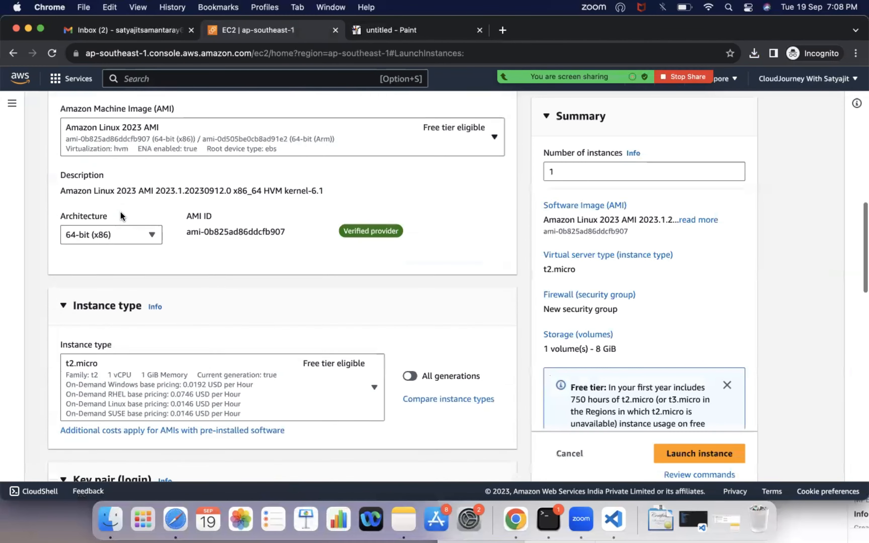
scroll(121, 215, "down", 2)
left_click(92, 372)
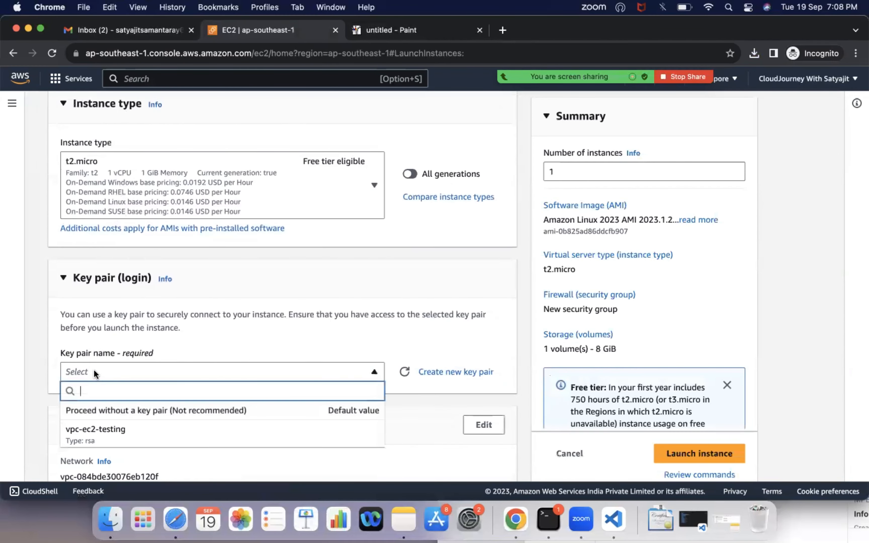
left_click(89, 431)
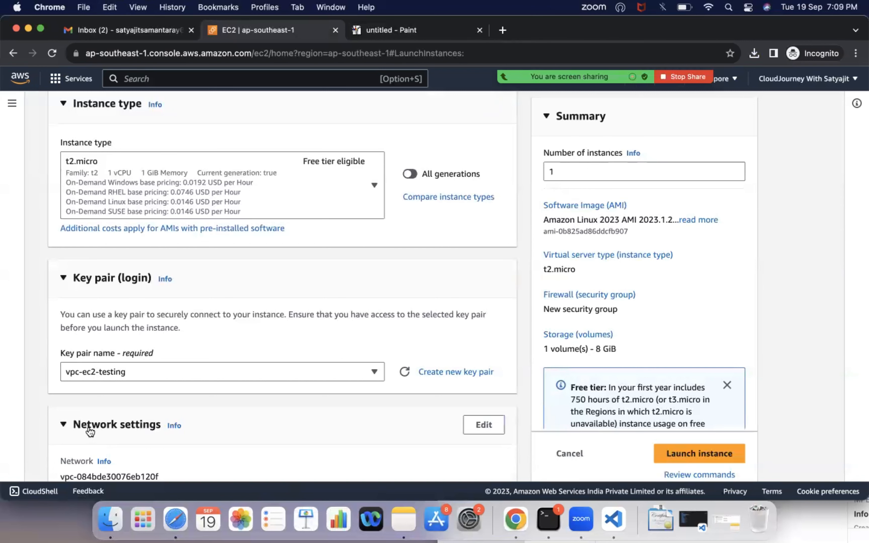
Edit the network settings to place the private instance in VPC-A and its Private -A subnet
scroll(213, 407, "down", 5)
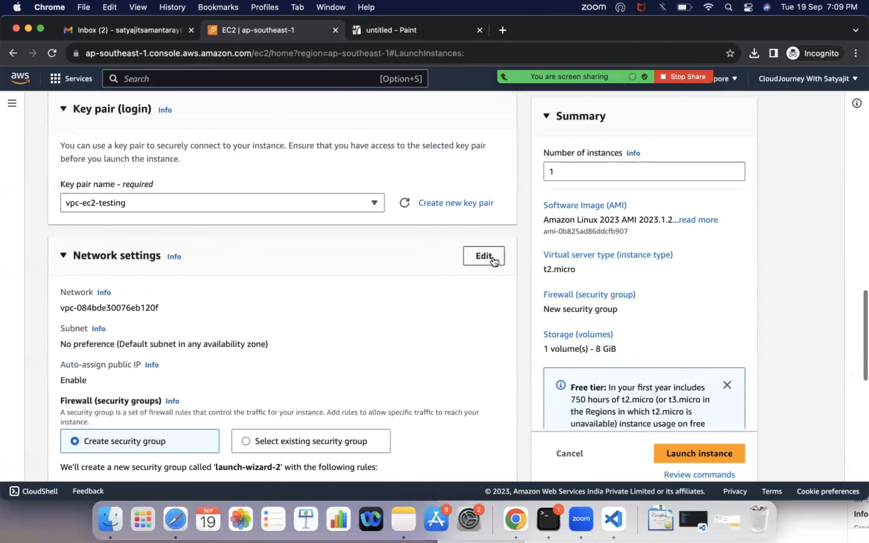
left_click(489, 264)
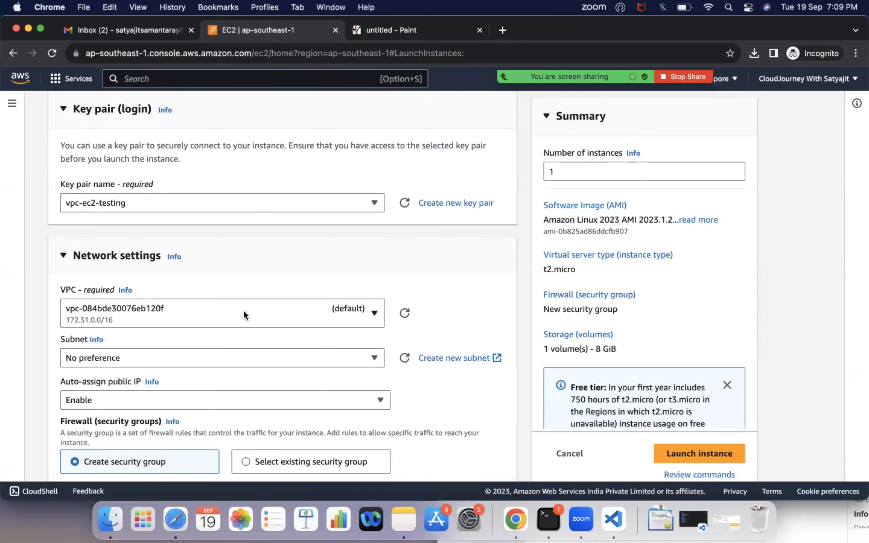
left_click(222, 321)
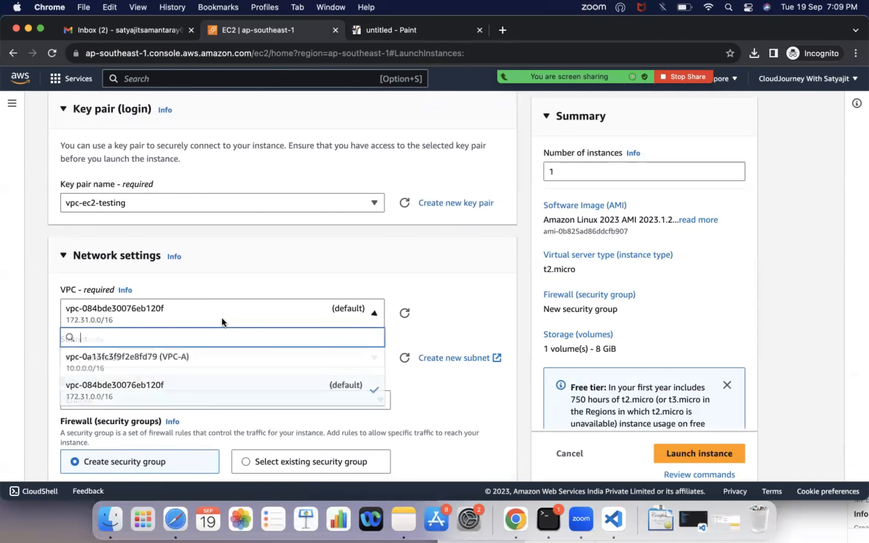
left_click(179, 361)
left_click(202, 366)
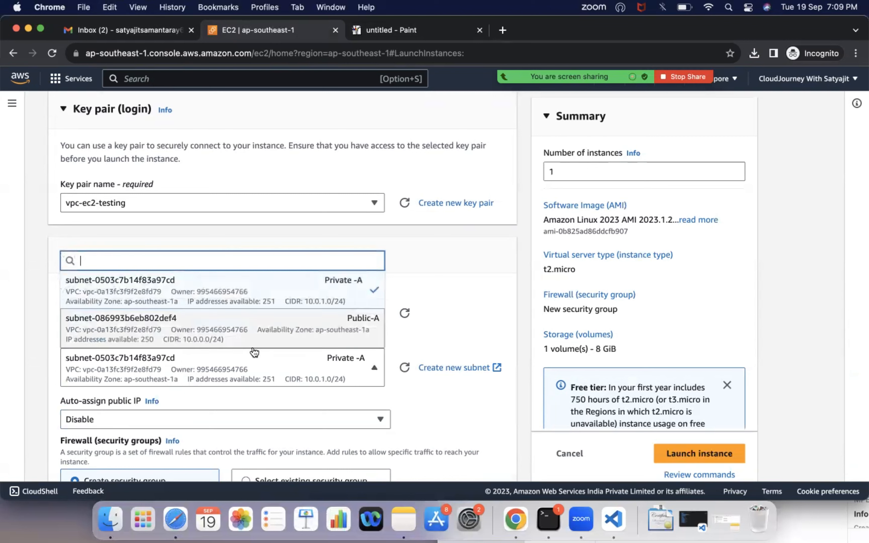
left_click(237, 371)
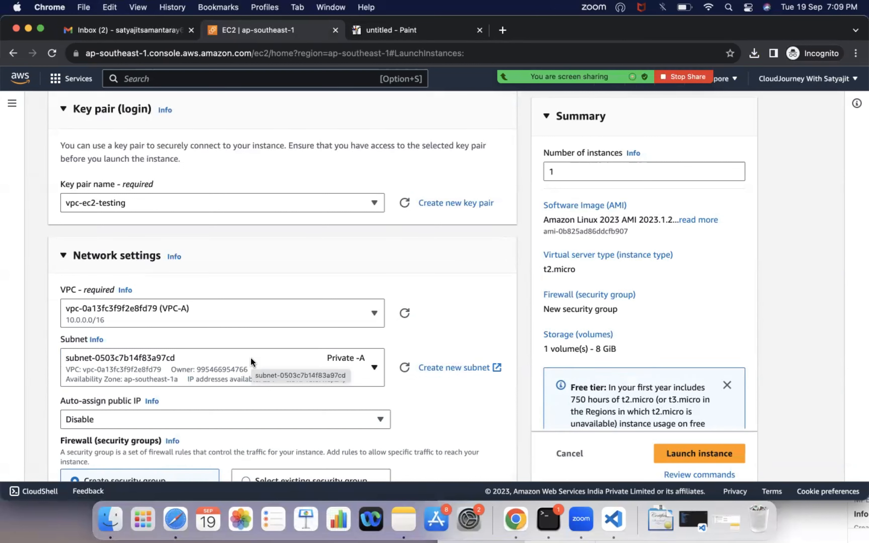
Enable automatic public IP assignment and launch the private instance with the default security group rules and storage
left_click(105, 420)
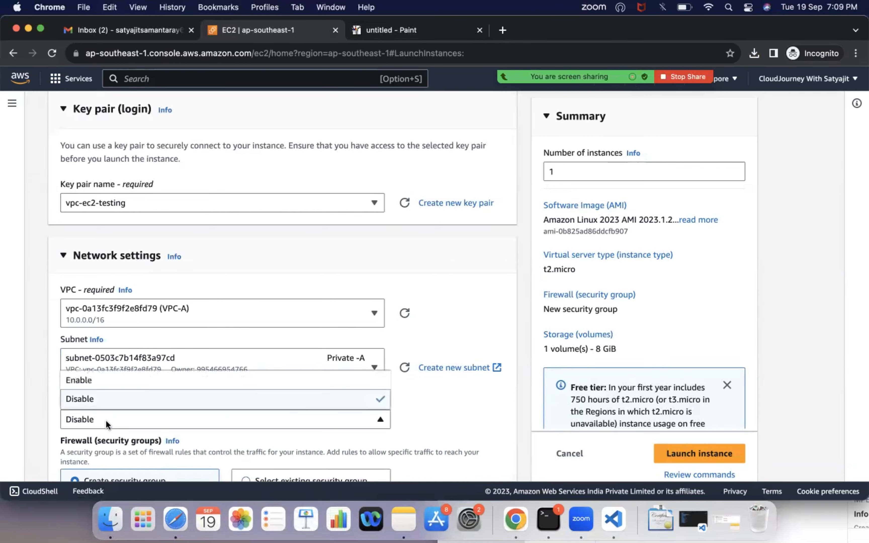
left_click(98, 380)
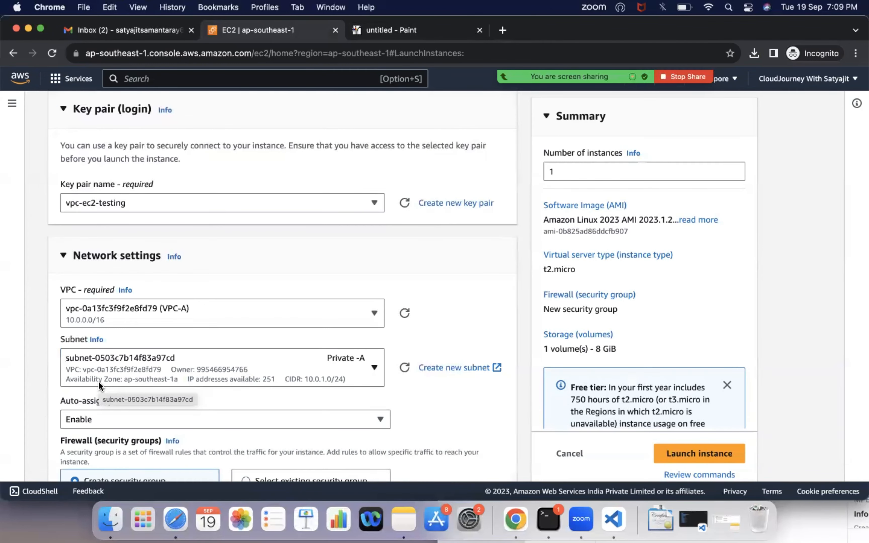
scroll(98, 381, "down", 10)
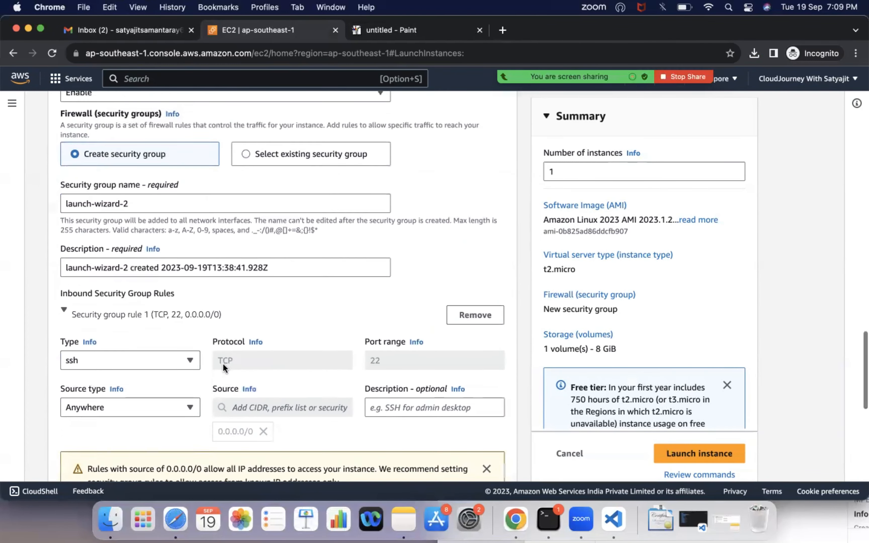
scroll(223, 364, "down", 10)
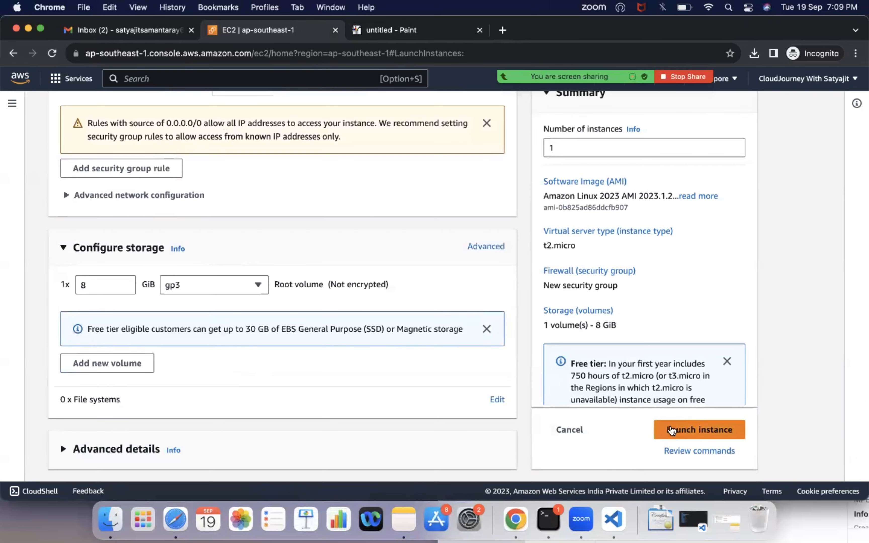
left_click(671, 430)
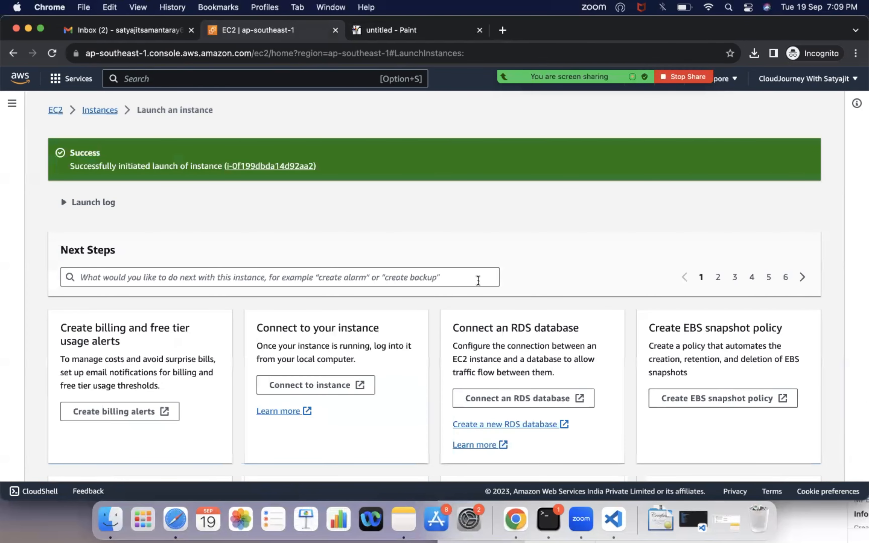
Return to the instances list and refresh it to check the state of both servers
left_click(96, 114)
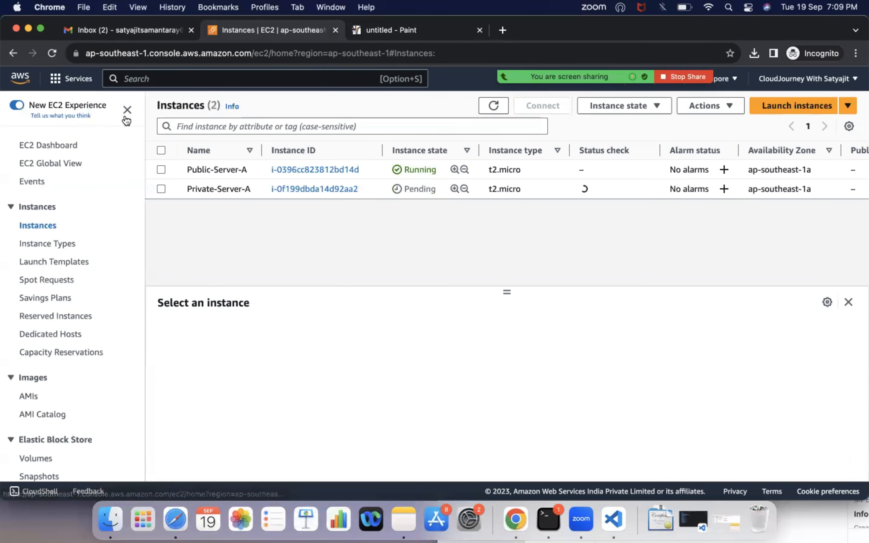
left_click(494, 108)
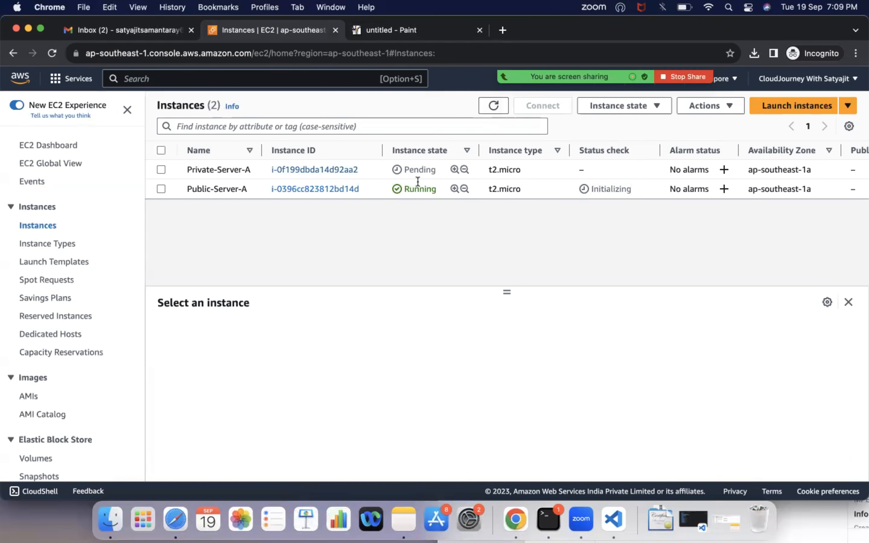
left_click(491, 106)
Examine the public IP address, VPC and subnet in the networking details of Public-Server-A
left_click(161, 189)
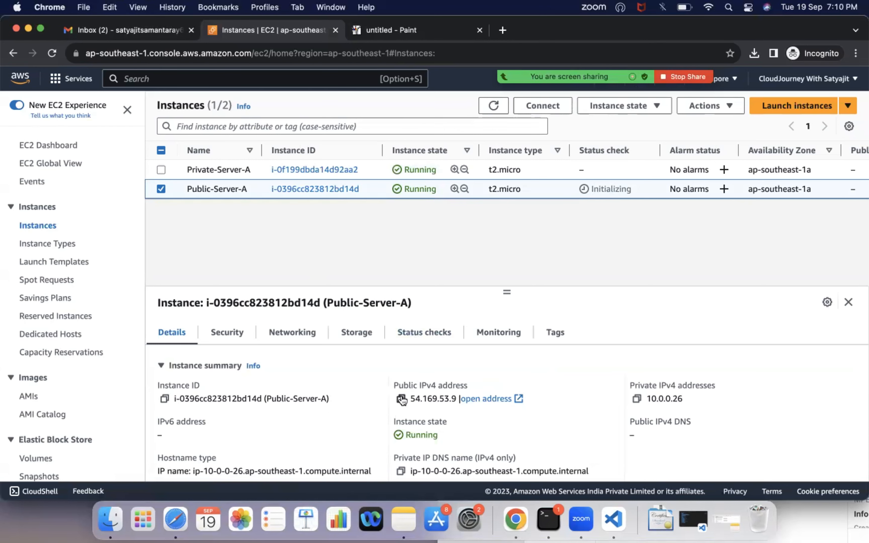
scroll(391, 389, "down", 1)
scroll(387, 385, "up", 1)
left_click(289, 333)
scroll(282, 425, "down", 1)
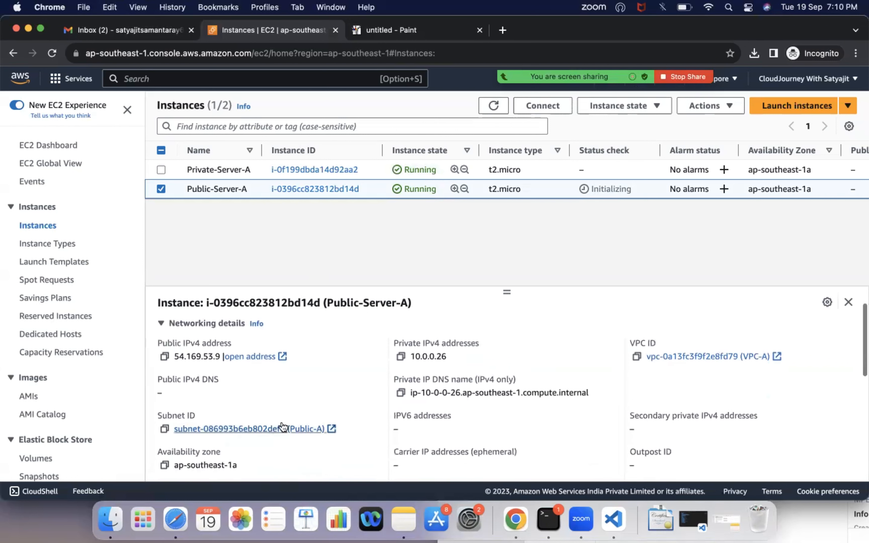
scroll(293, 422, "up", 1)
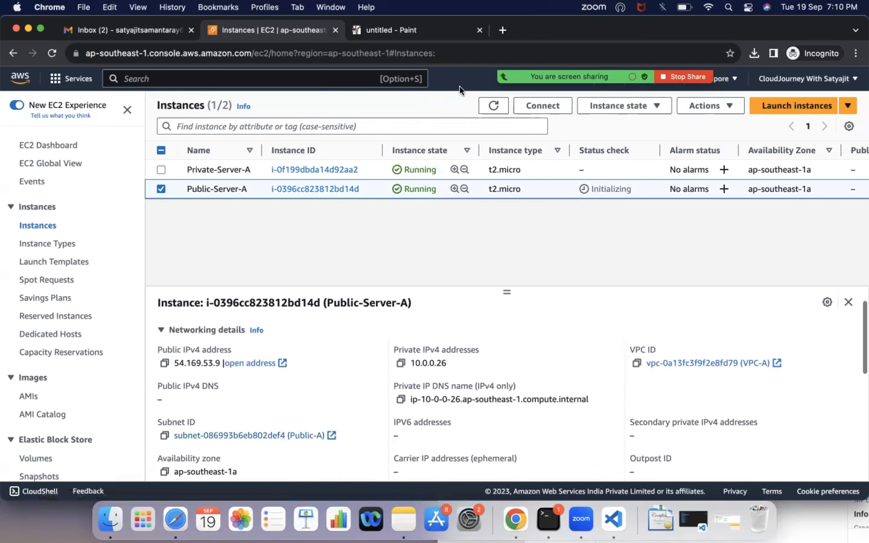
Refresh the instances and examine the IP addresses, VPC and subnet in the networking details of Private-Server-A
left_click(496, 106)
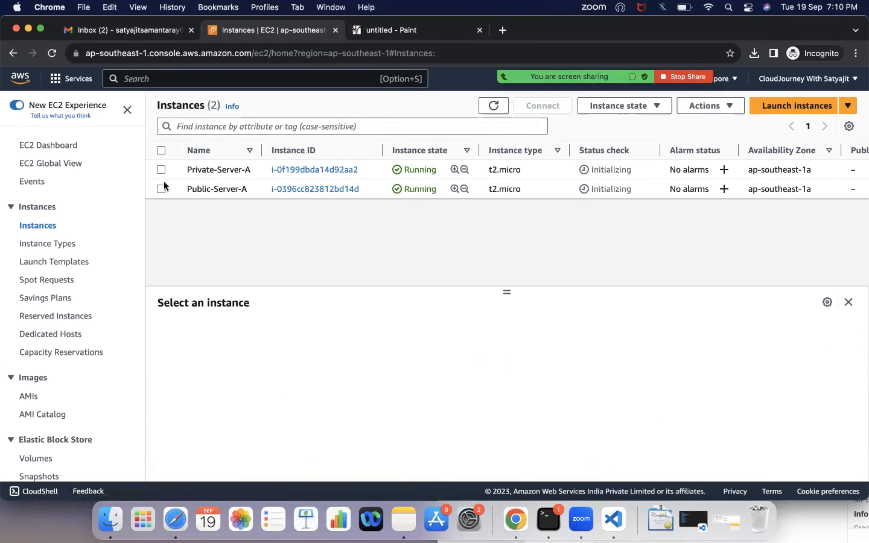
left_click(161, 170)
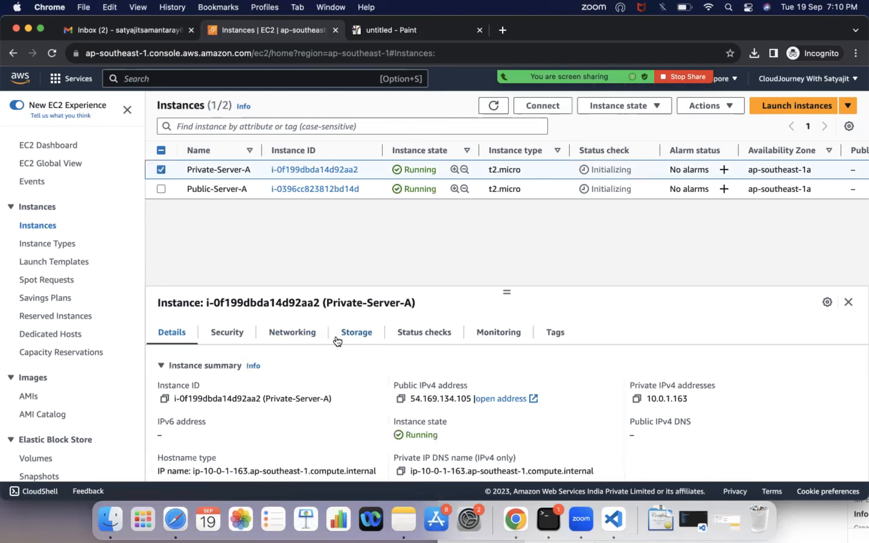
left_click(294, 341)
scroll(337, 405, "down", 3)
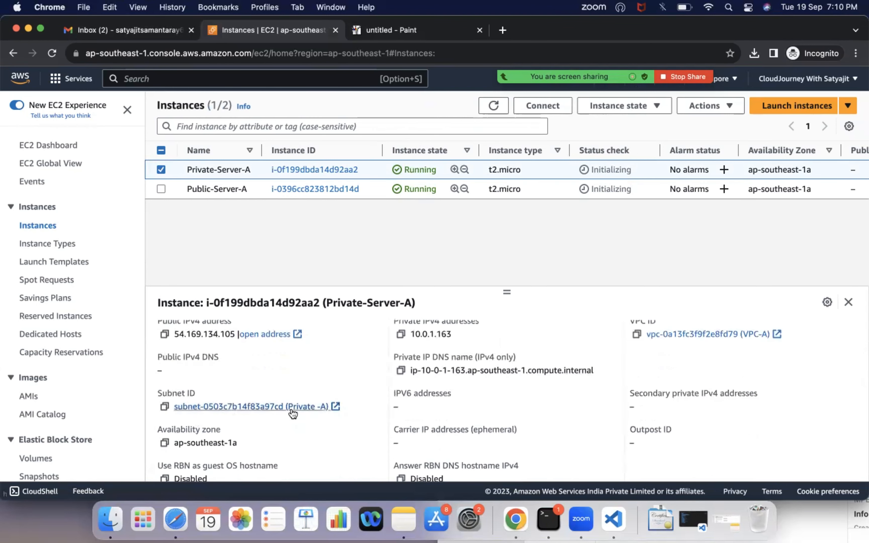
scroll(291, 413, "up", 3)
left_click(157, 168)
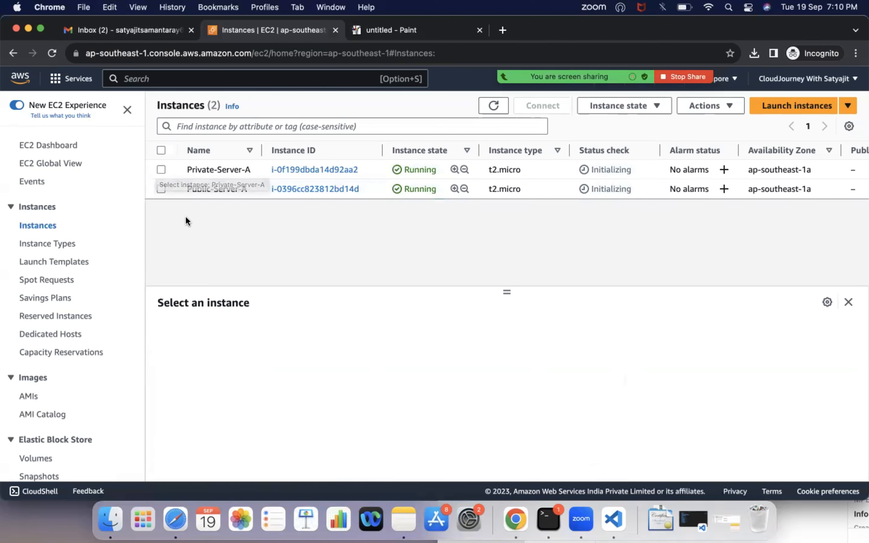
Open the SSH client connection instructions for Public-Server-A and copy the chmod 400 vpc-ec2-testing.pem command
left_click(161, 189)
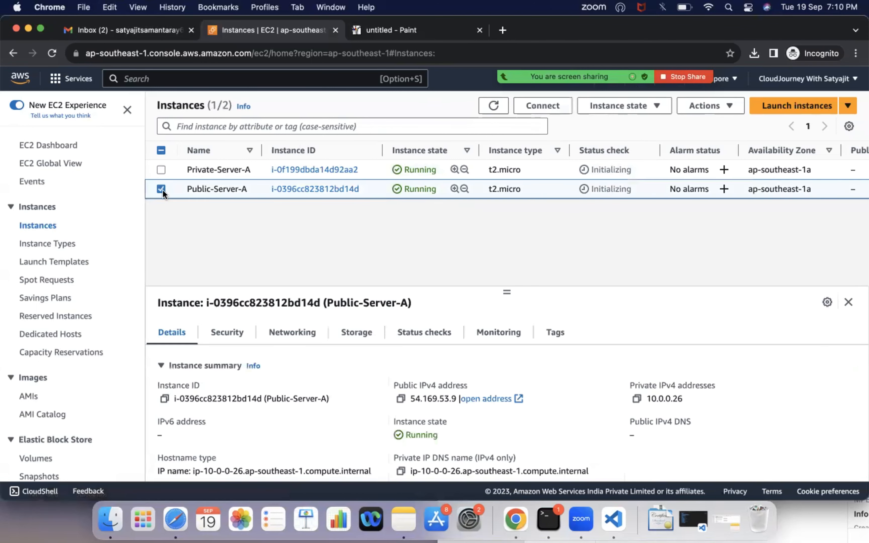
left_click(551, 107)
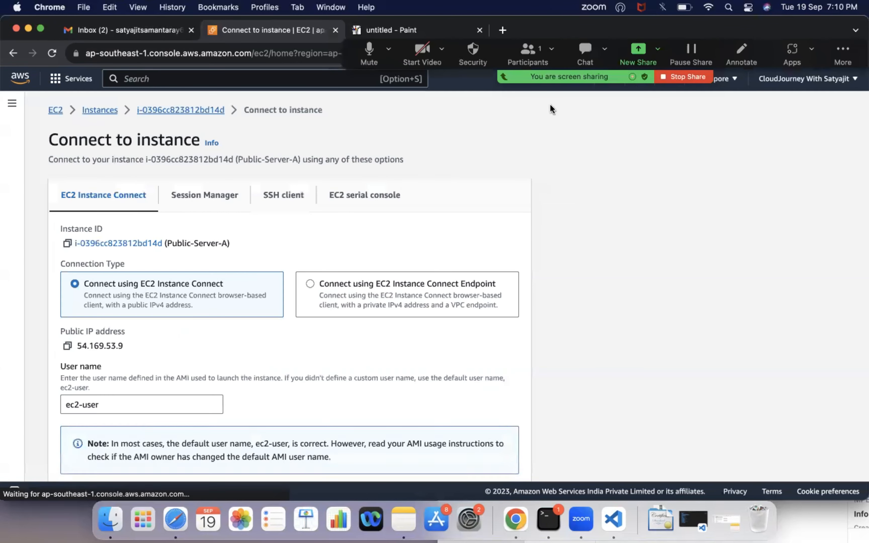
left_click(300, 198)
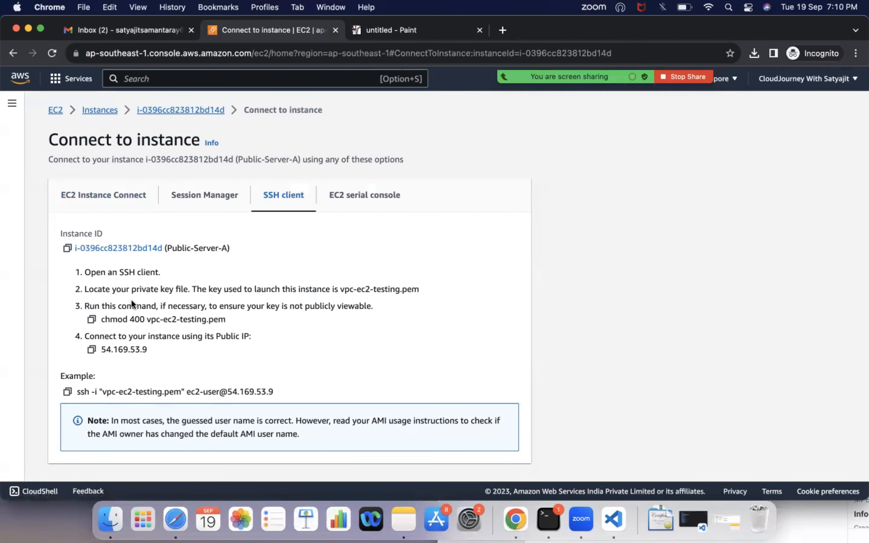
left_click(93, 321)
Switch to Terminal and try to run chmod 400 vpc-ec2-testing.pem in the Downloads folder
left_click(544, 513)
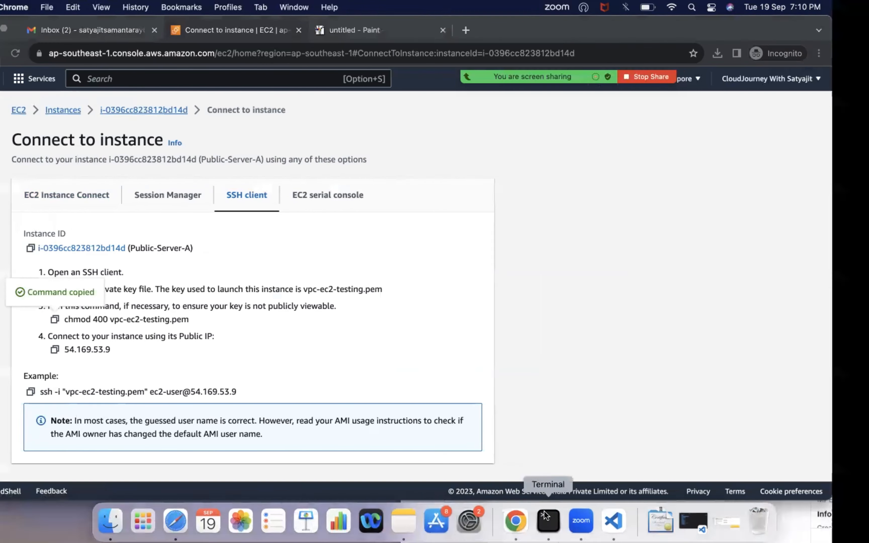
key("Return")
key("Return")
key("Return")
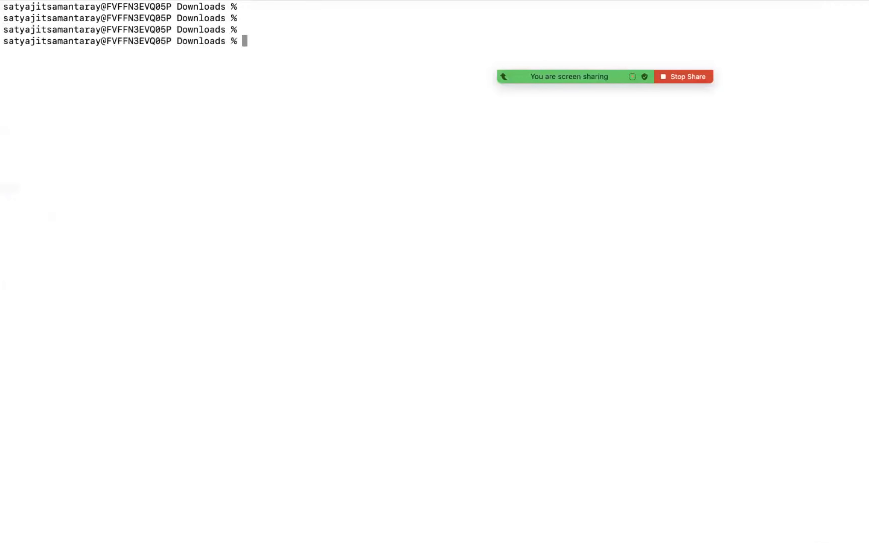
key("super+v")
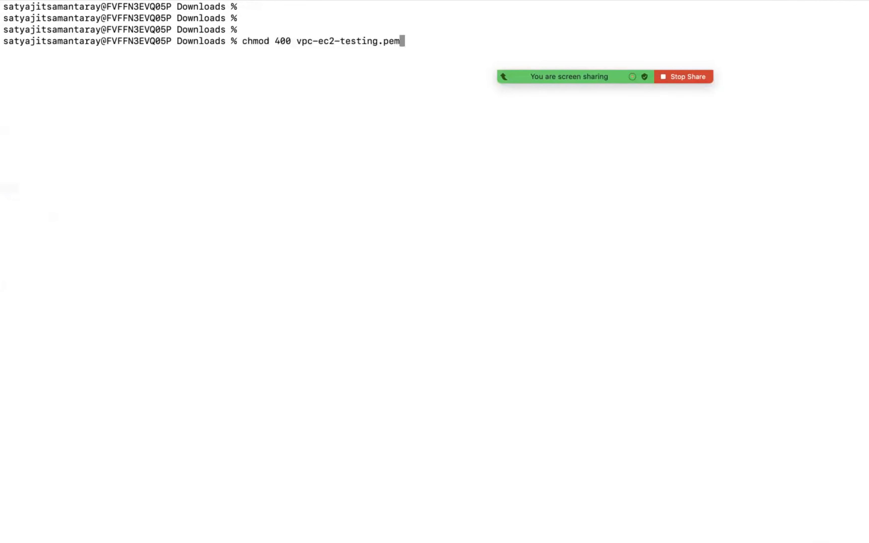
key("Return")
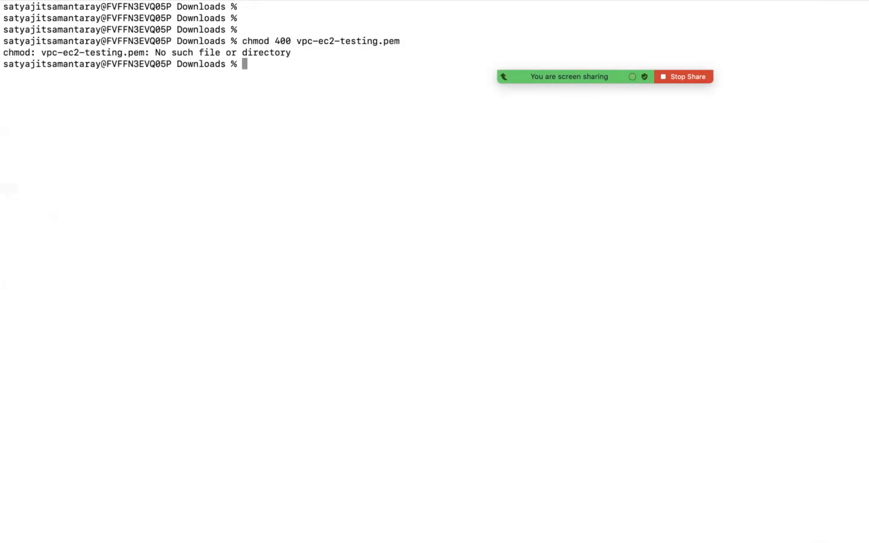
List the Downloads folder in long format to look for the key file, and clear the terminal
type("ls -l")
key("Return")
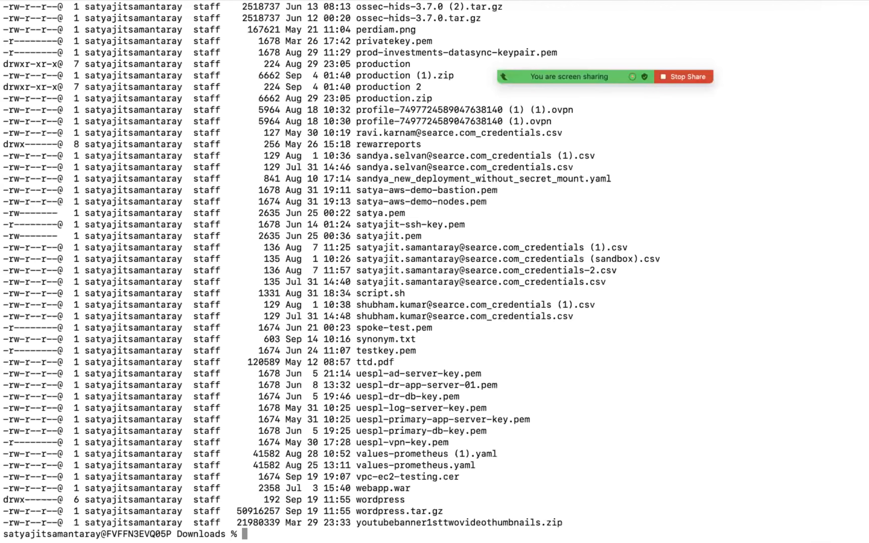
key("Return")
key("Return")
key("super+k")
key("Return")
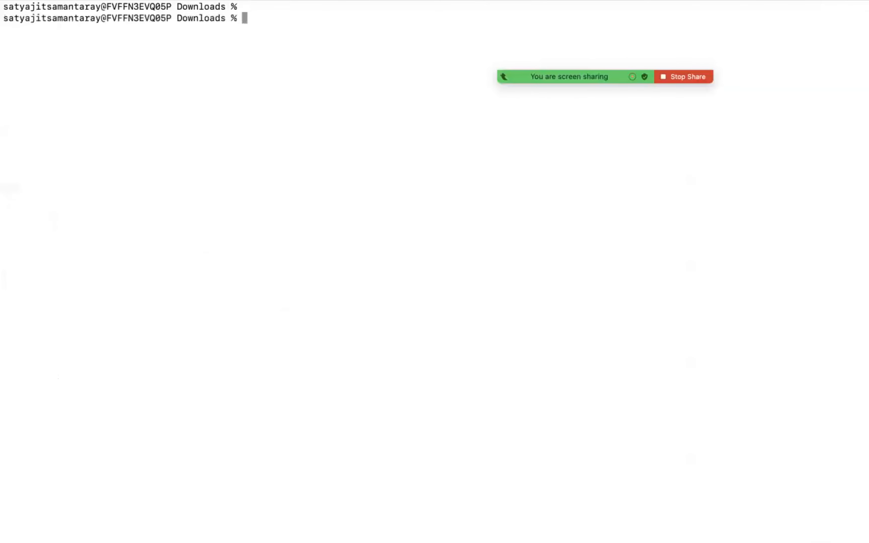
type("ls vpc")
key("Tab")
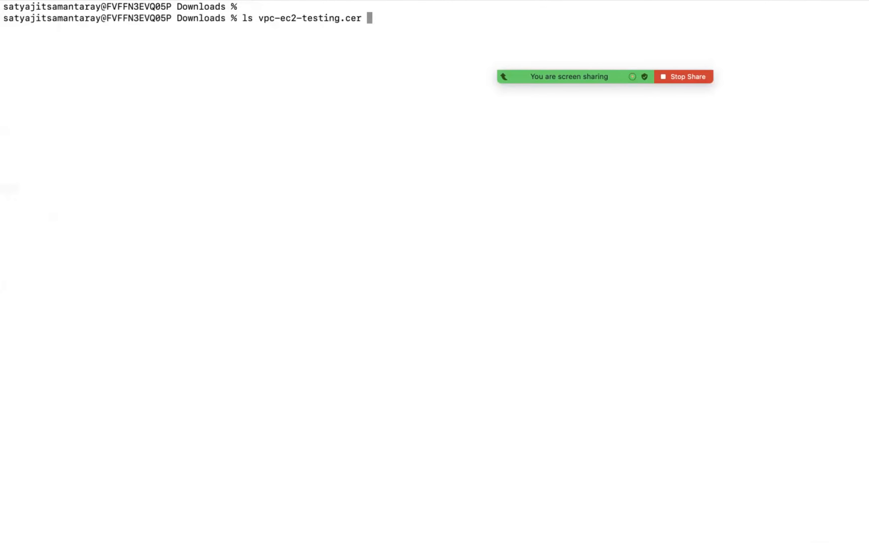
key("ctrl+c")
key("ctrl+Left")
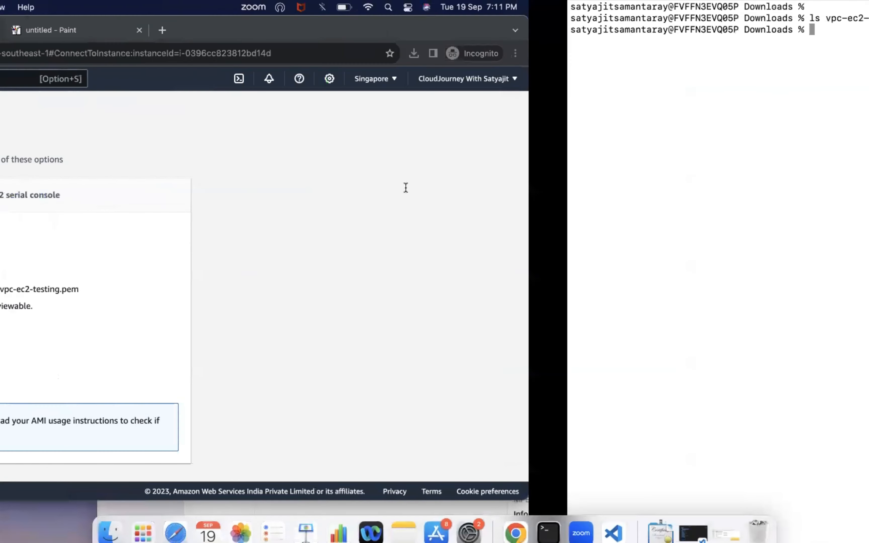
mouse_move(649, 68)
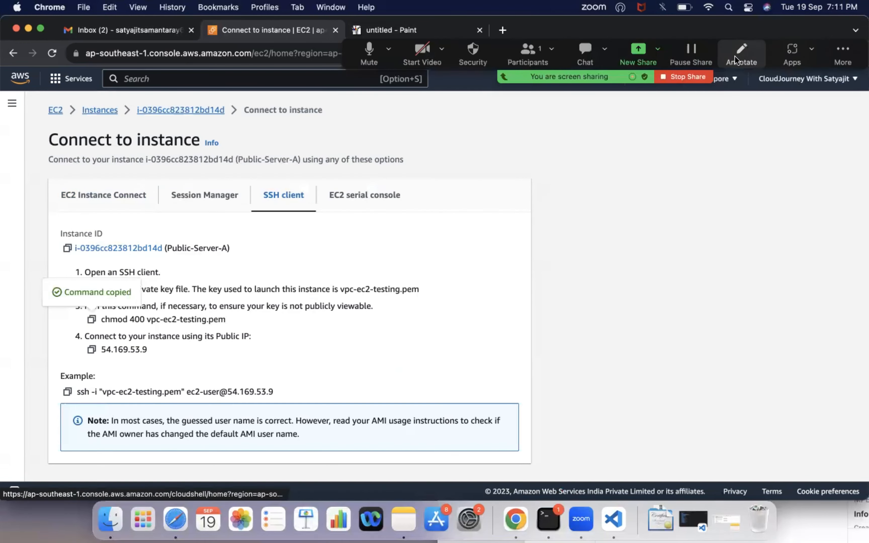
left_click(845, 52)
left_click(722, 90)
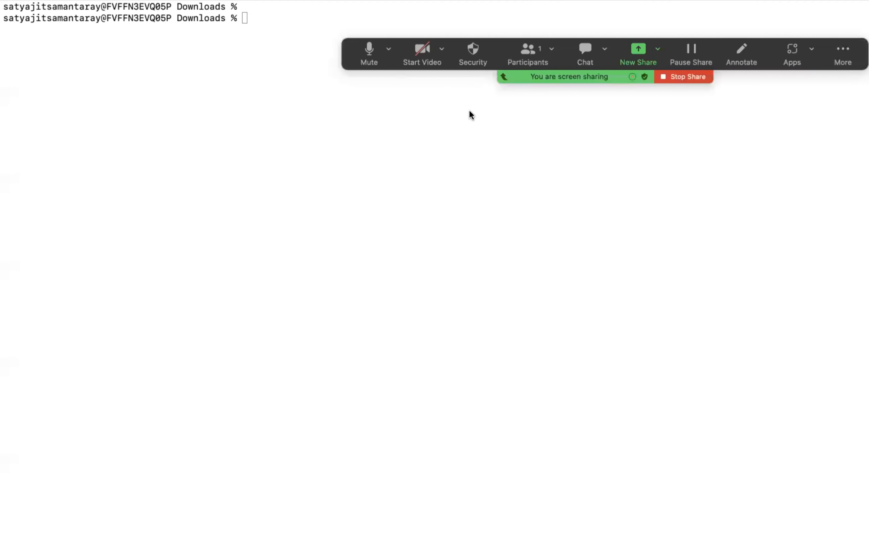
Check the key file's permissions by running ls -l | grep vpc-ec2-testing.pem in the Downloads folder
left_click(303, 128)
key("Return")
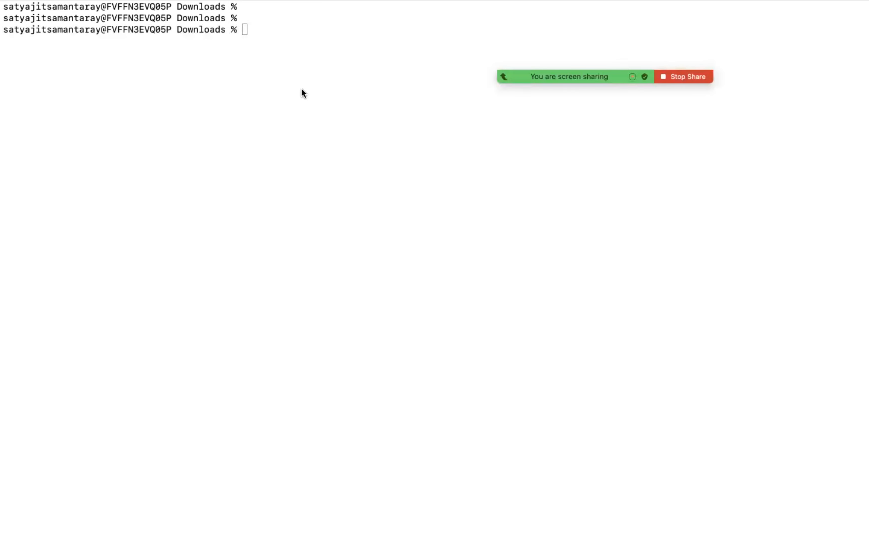
left_click(281, 68)
type("ls -l | grep vpc-ec2")
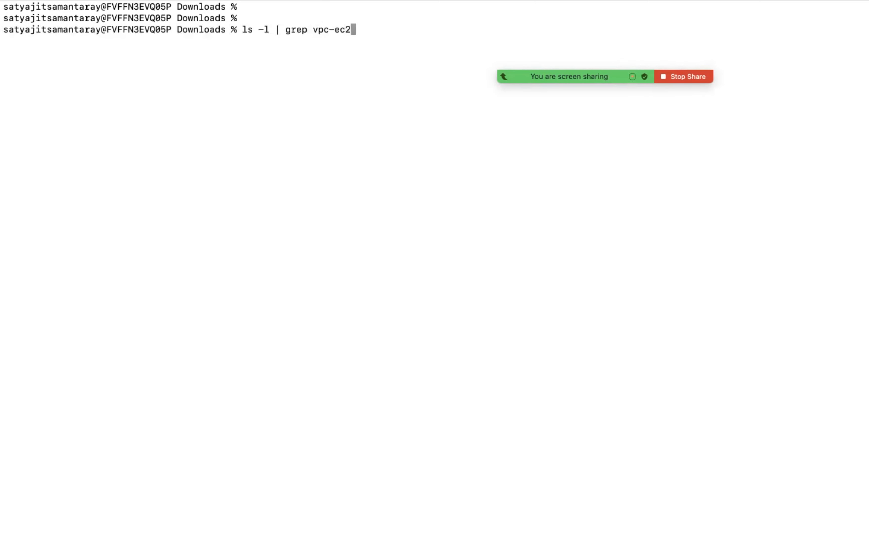
type("-testing.pem")
key("Return")
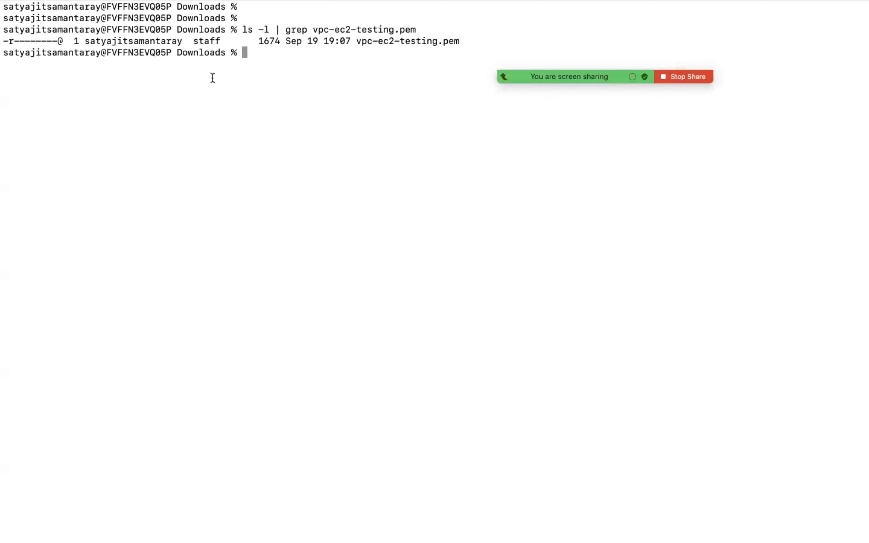
Copy the example SSH command for Public-Server-A from its connection page and paste it into Terminal
key("ctrl+Left")
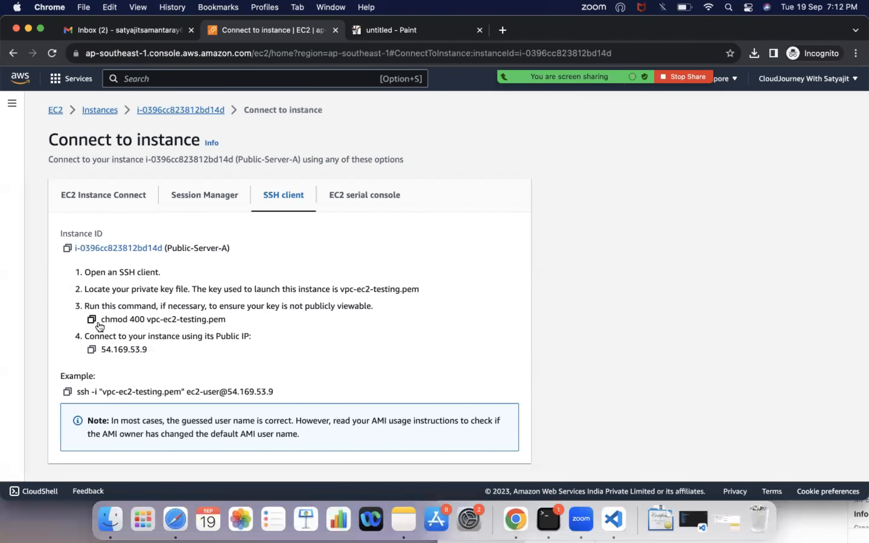
left_click(67, 391)
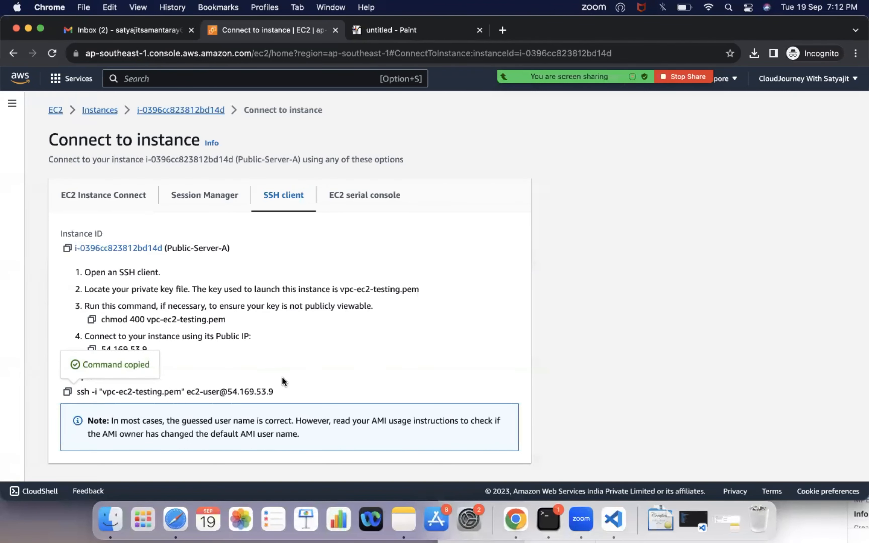
left_click(548, 519)
key("Return")
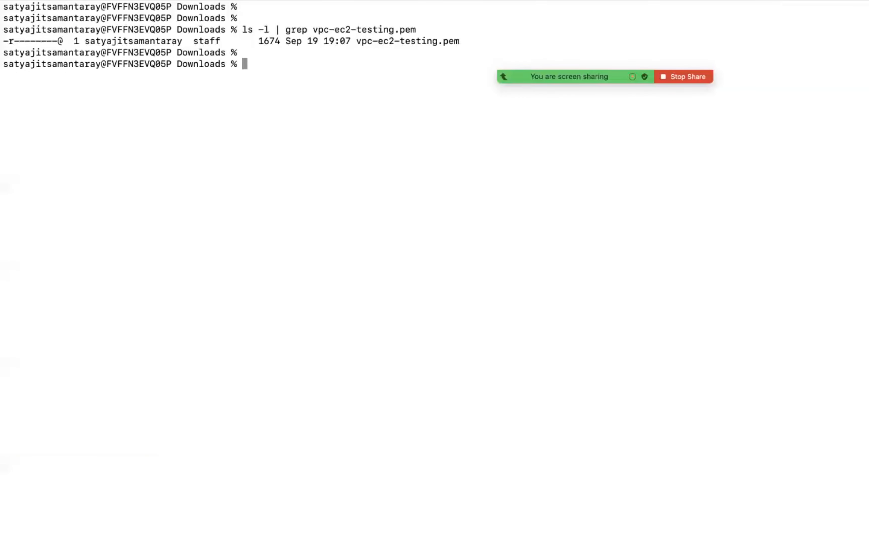
key("Return")
key("super+v")
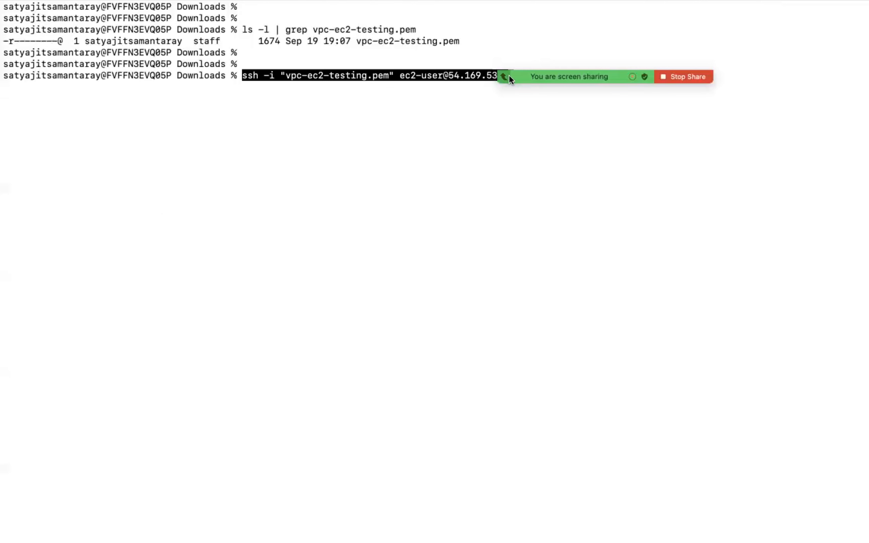
Move the screen-sharing bar off the command line and run the pasted SSH command to log in to Public-Server-A
mouse_move(531, 77)
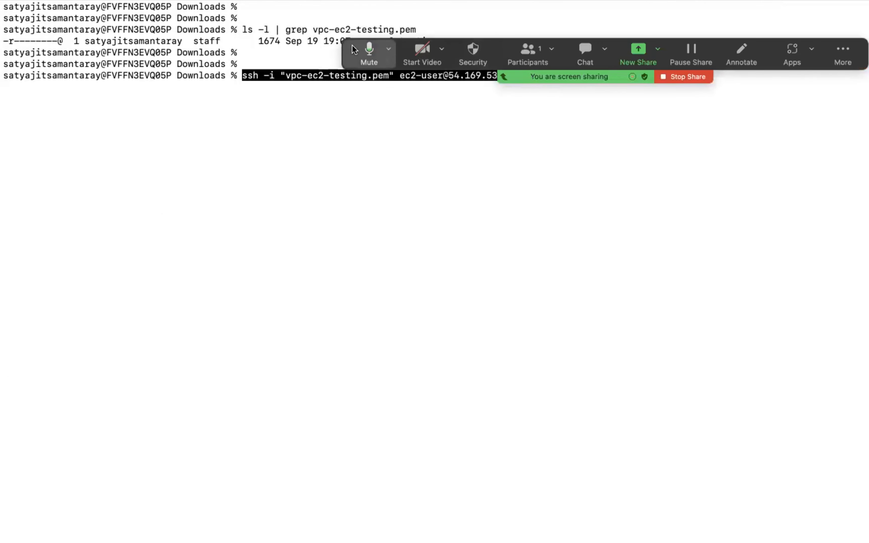
left_click_drag(352, 46, 453, 3)
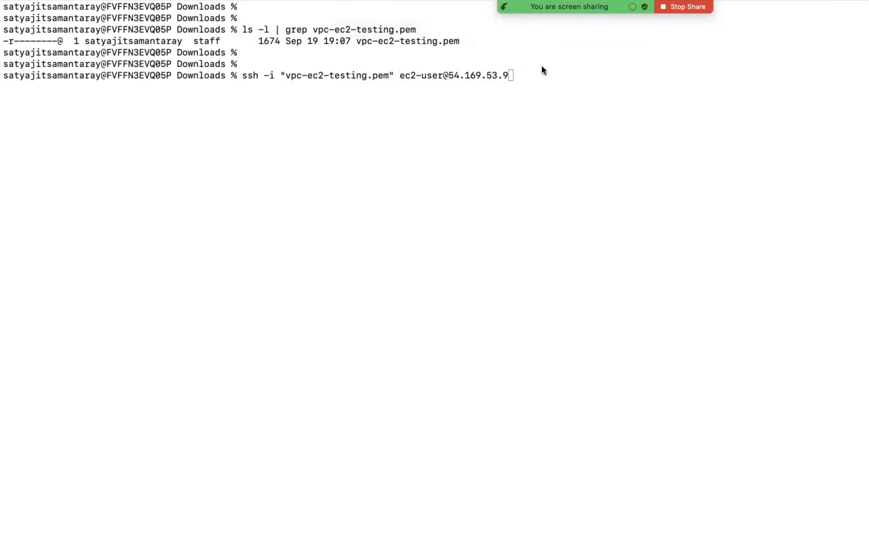
left_click(554, 65)
key("Return")
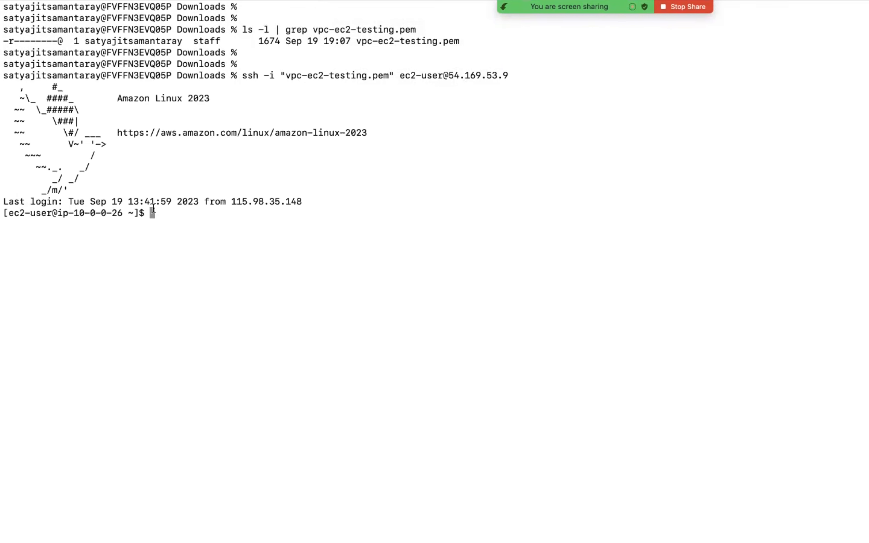
key("Return")
key("Return")
key("Return")
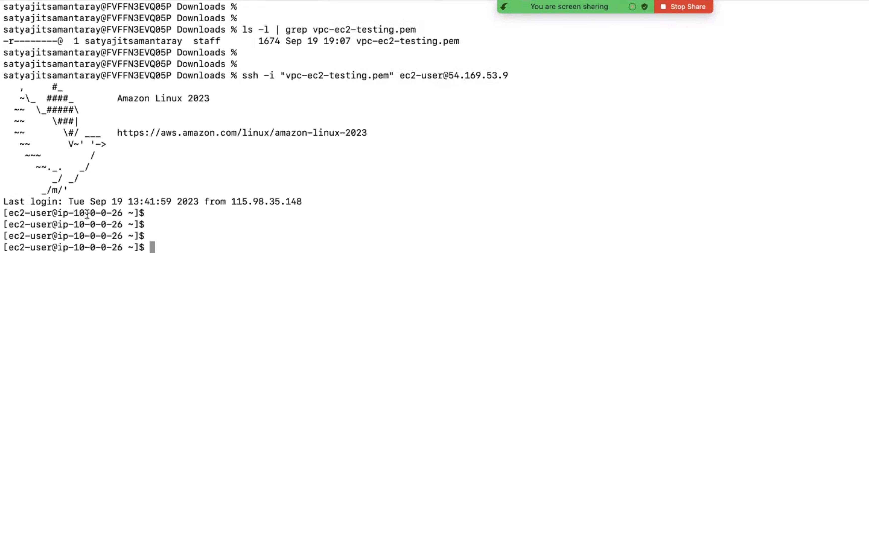
Check Public-Server-A's details in the EC2 instances list, and copy the public IPv4 address of Private-Server-A
key("ctrl+Left")
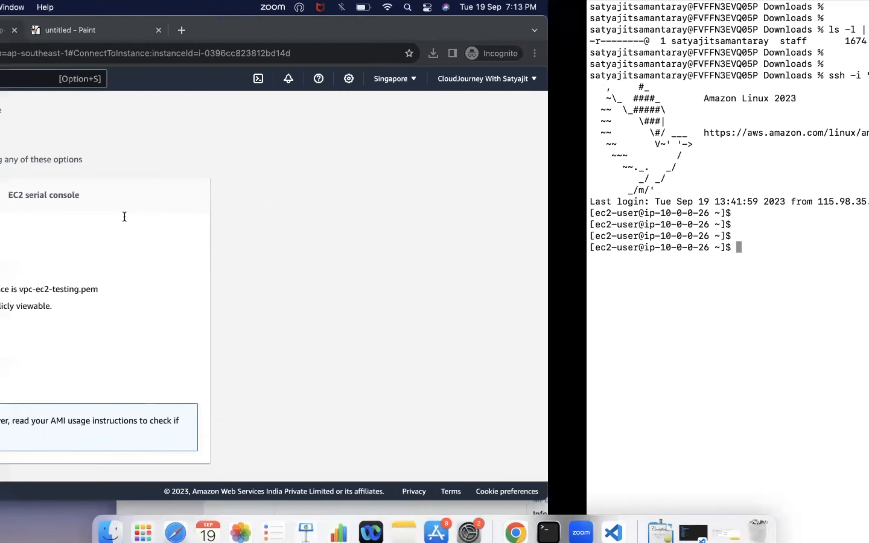
left_click(104, 111)
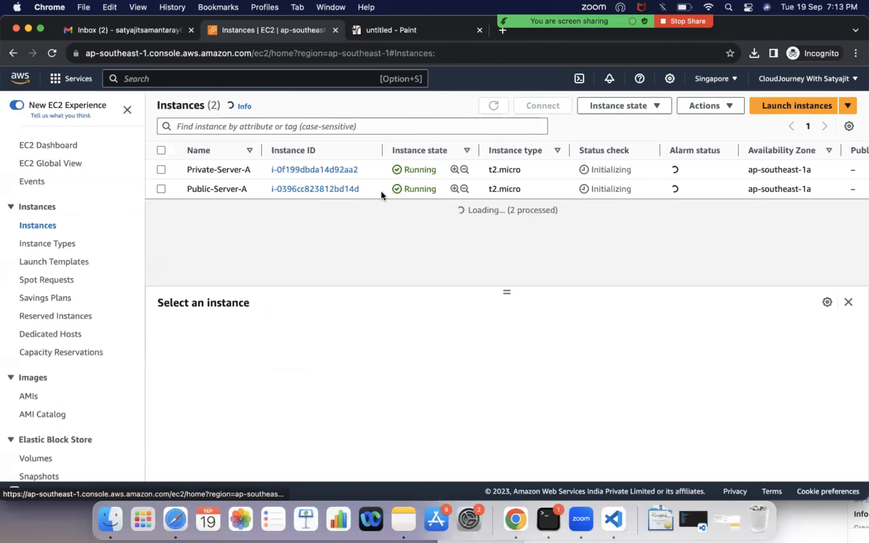
left_click(159, 189)
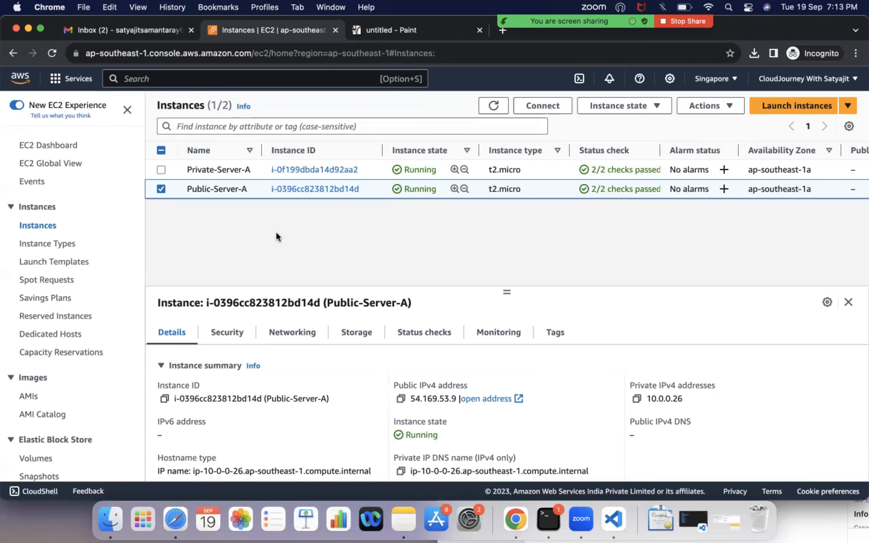
left_click(161, 188)
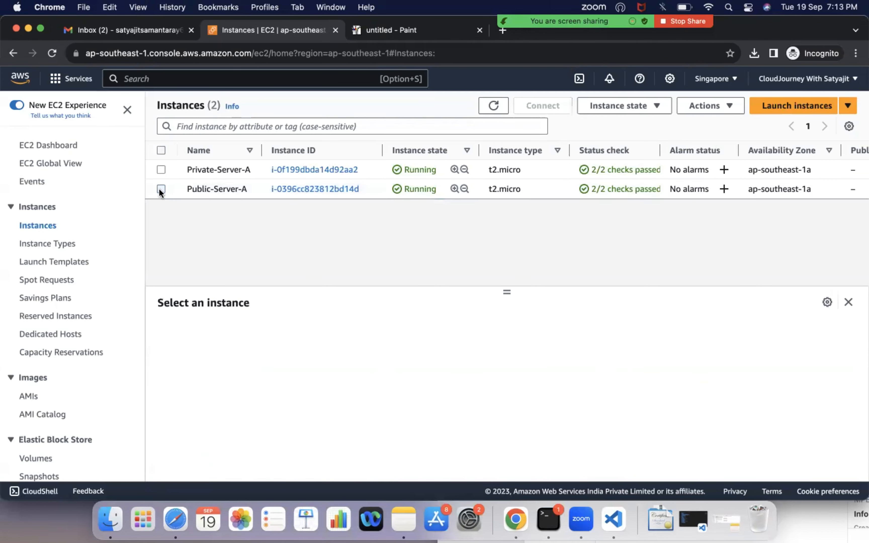
left_click(161, 170)
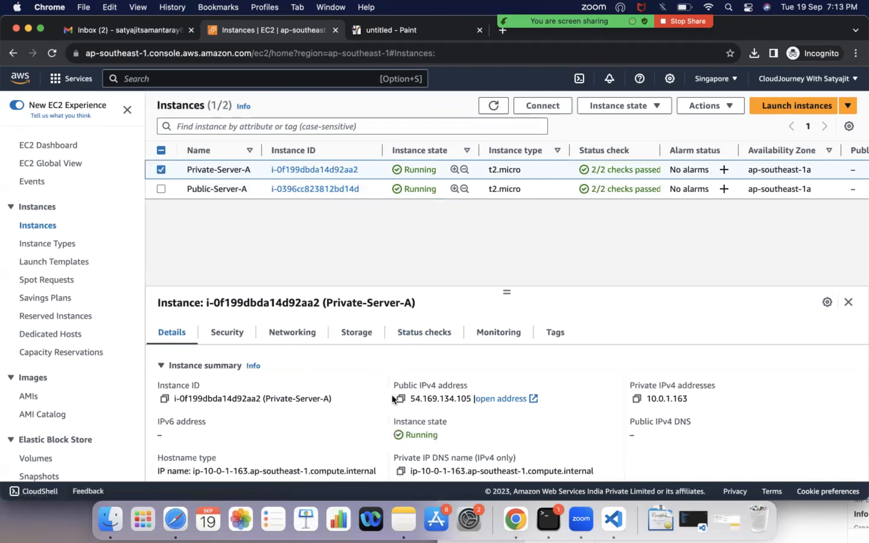
left_click(401, 400)
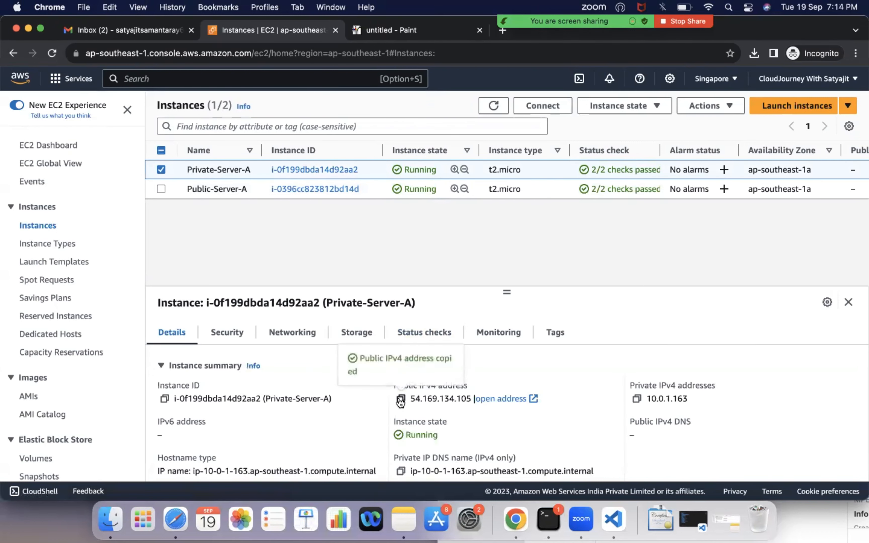
Switch to Terminal, log out of Public-Server-A, and clear the terminal
left_click(549, 519)
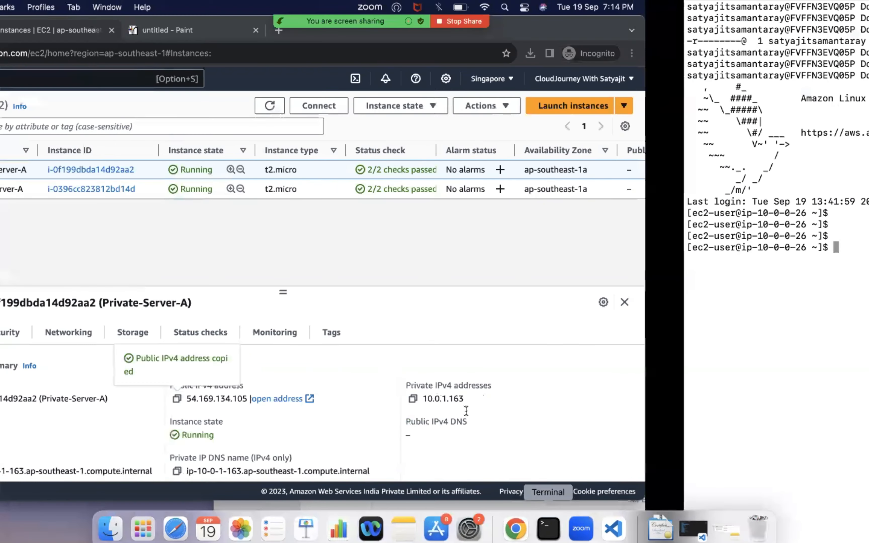
key("ctrl+d")
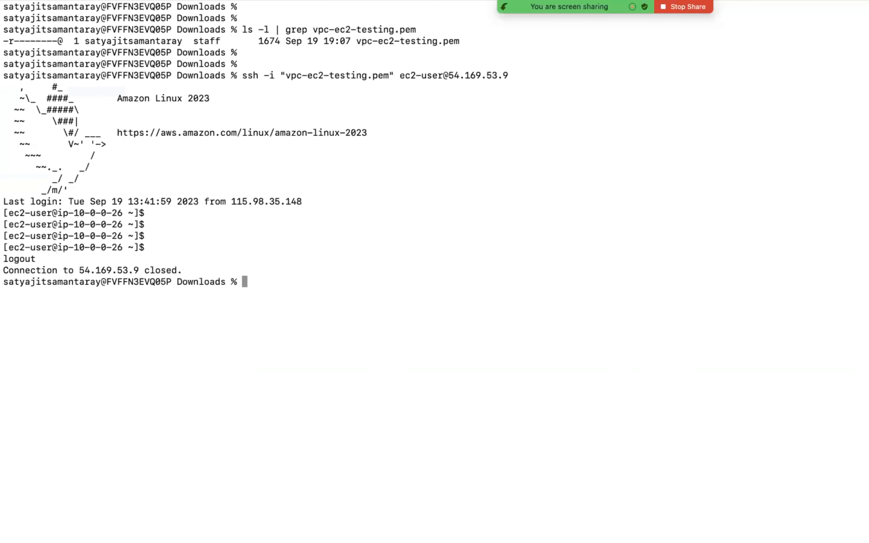
key("super+k")
key("Return")
key("Return")
type("ss")
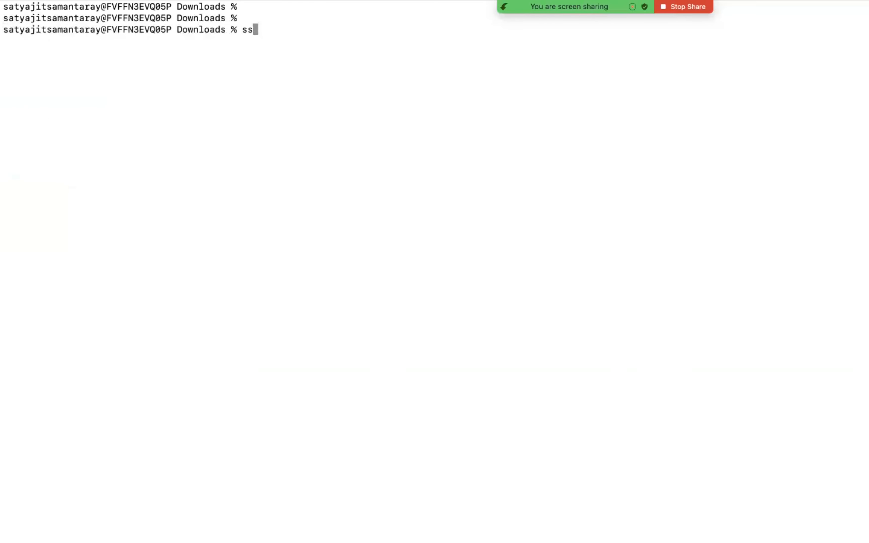
type("h -i vpc")
key("Tab")
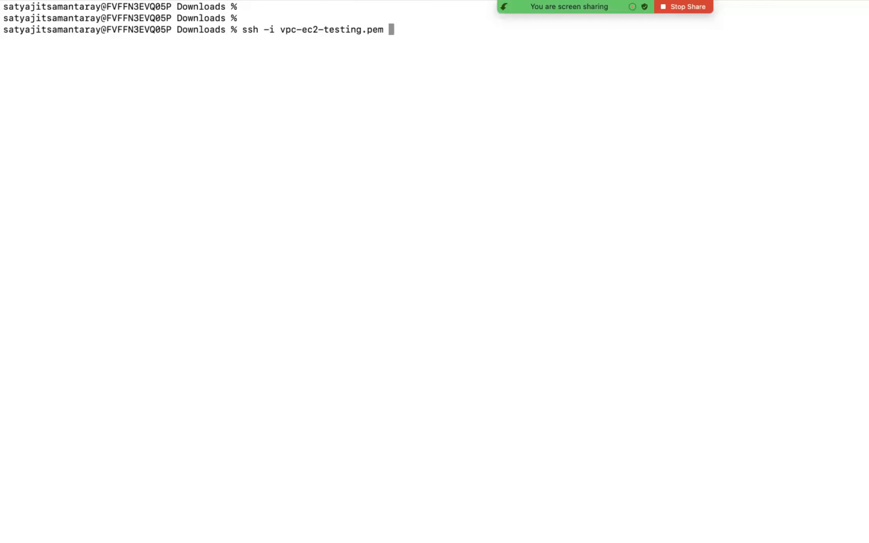
type("ec2-user")
type("@")
key("super+v")
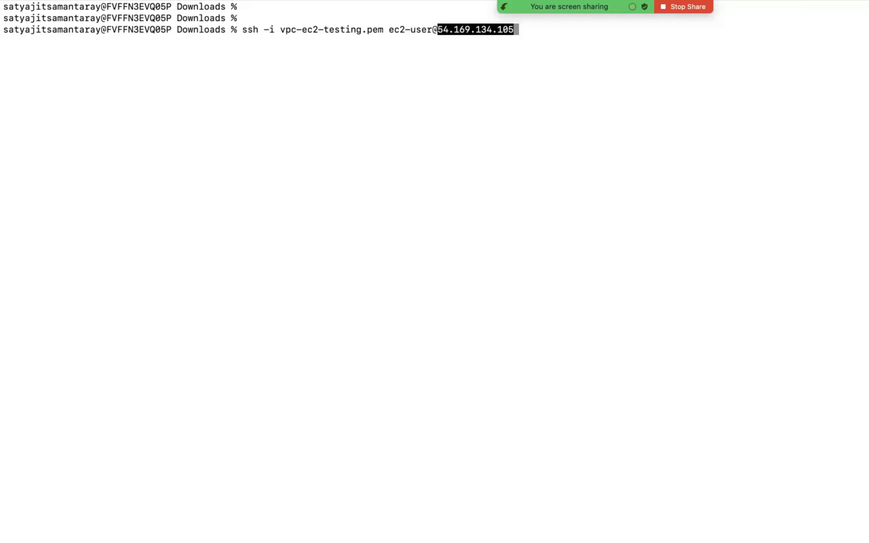
key("Return")
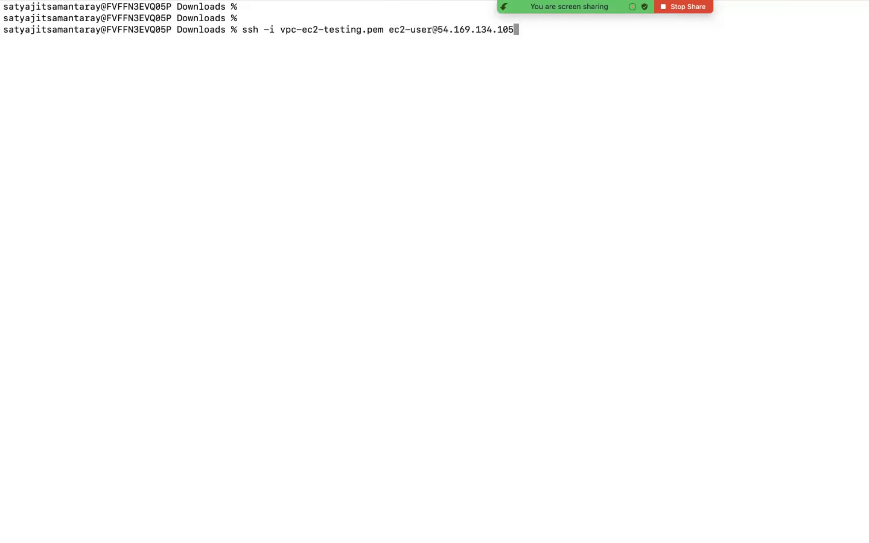
key("Return")
key("ctrl+c")
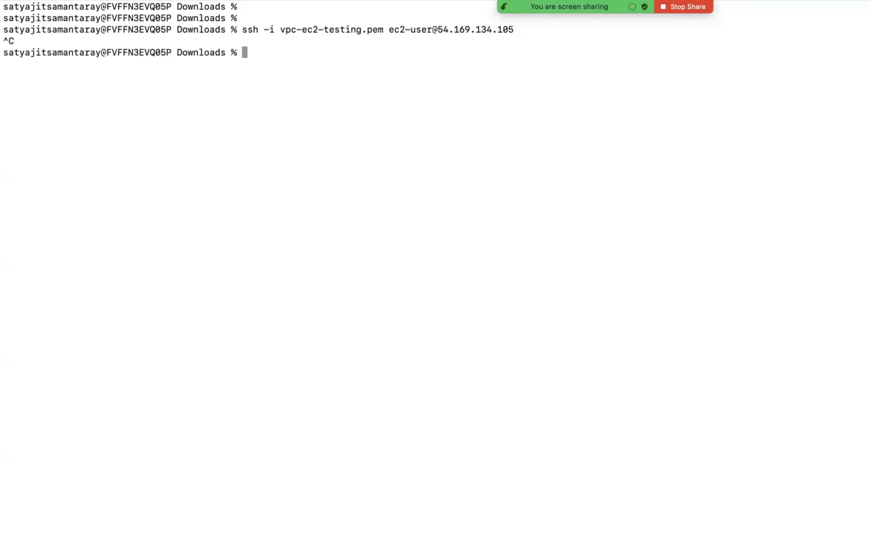
key("Up")
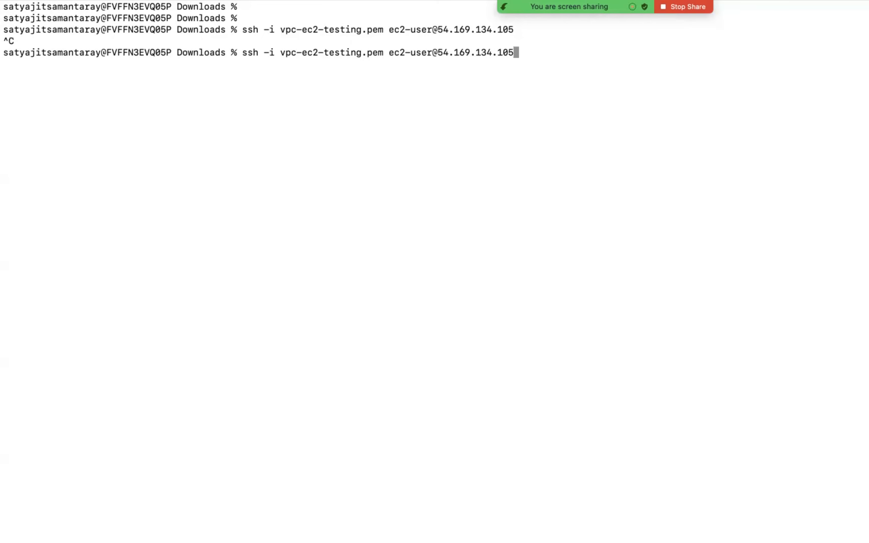
key("Up")
key("Return")
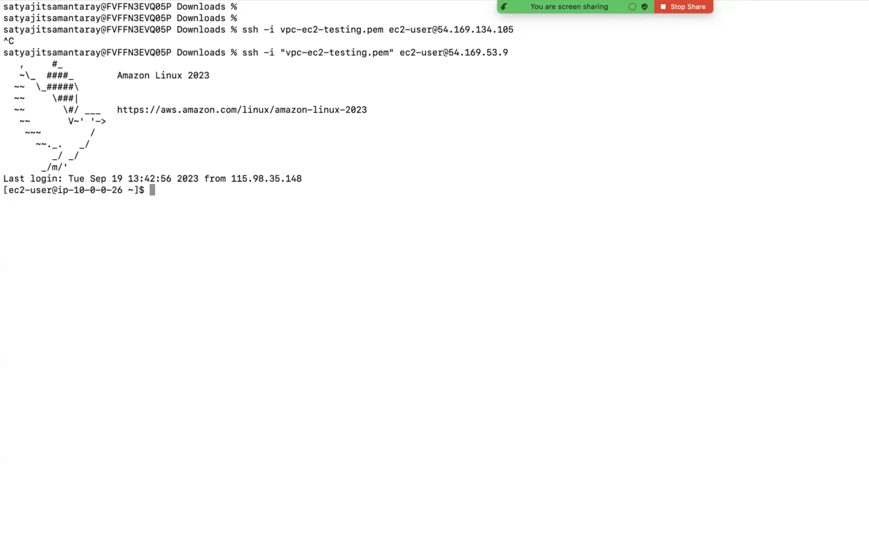
Review the public and private server paths on the VPC-A diagram in Paint, and return to the SSH session in Terminal
key("ctrl+Left")
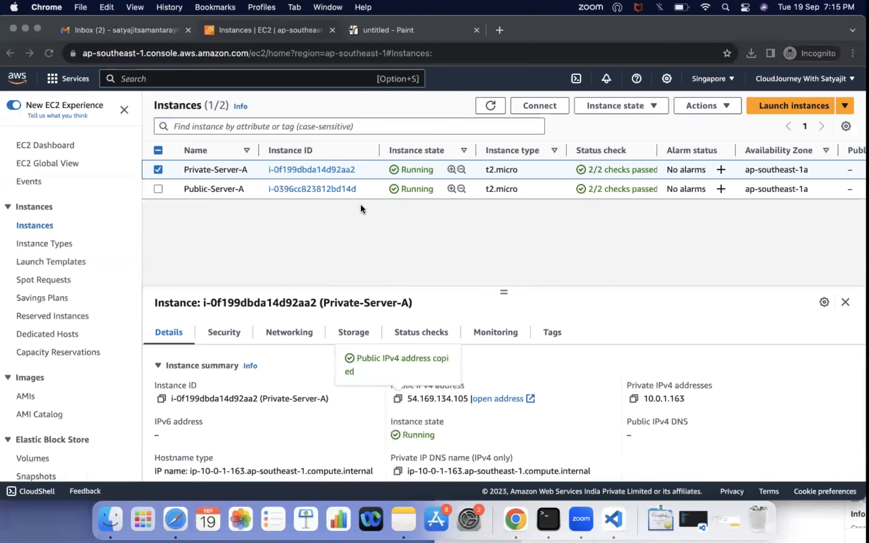
left_click(399, 29)
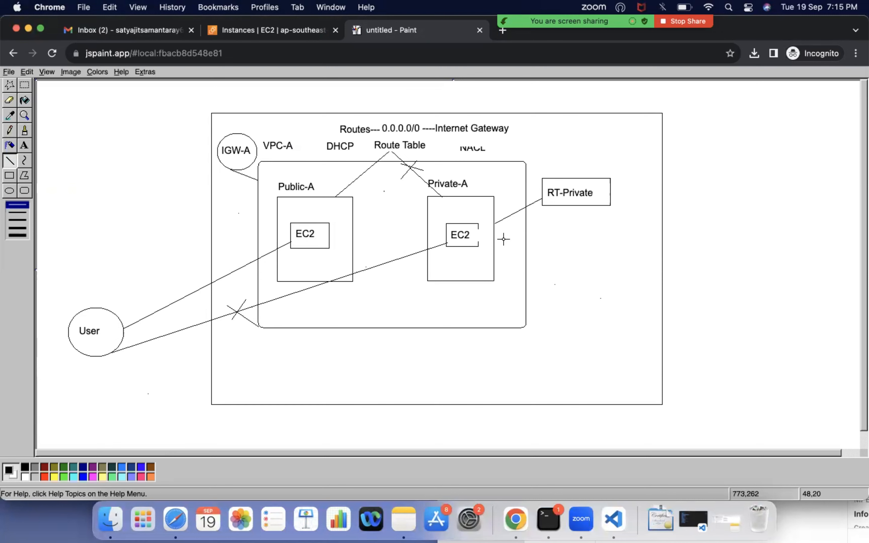
key("ctrl+Right")
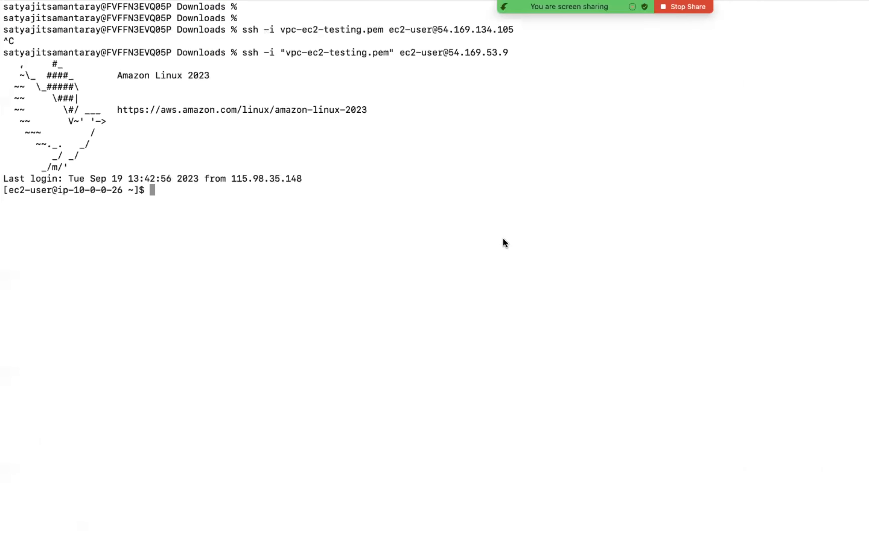
key("Return")
key("Return")
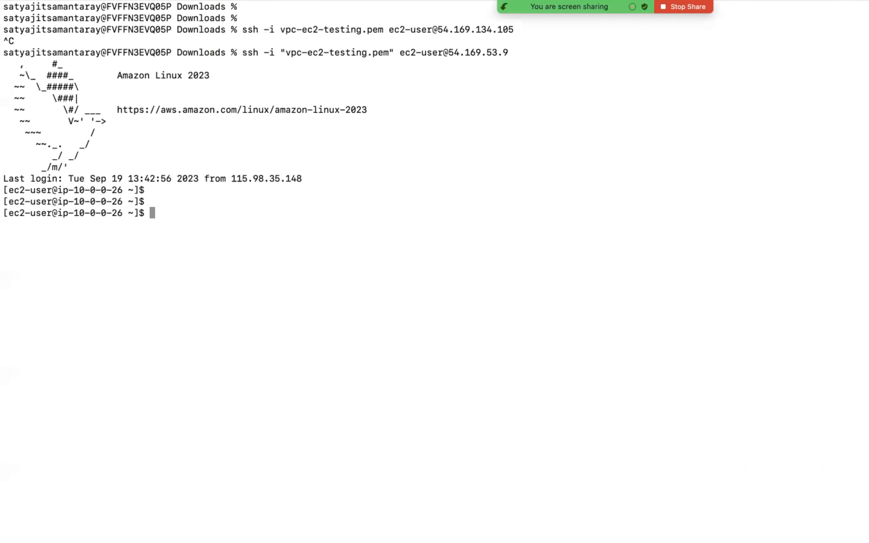